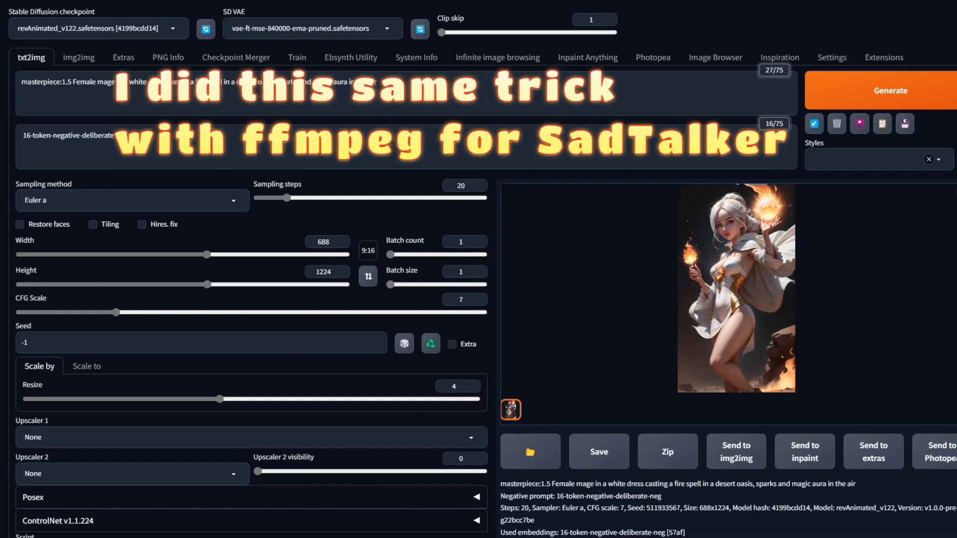
- Open the generated mage image in full-screen preview and close it again
key("alt+Tab")
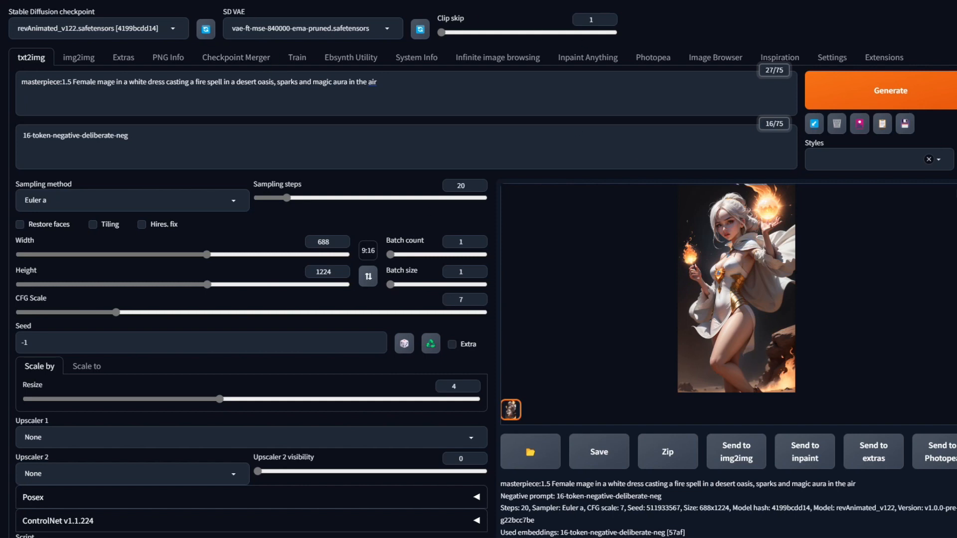
left_click(772, 255)
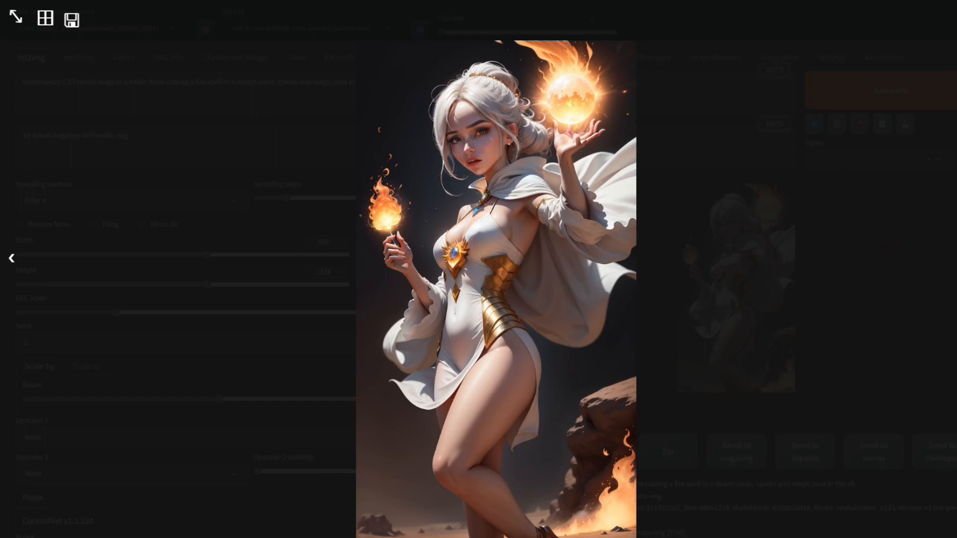
left_click(876, 18)
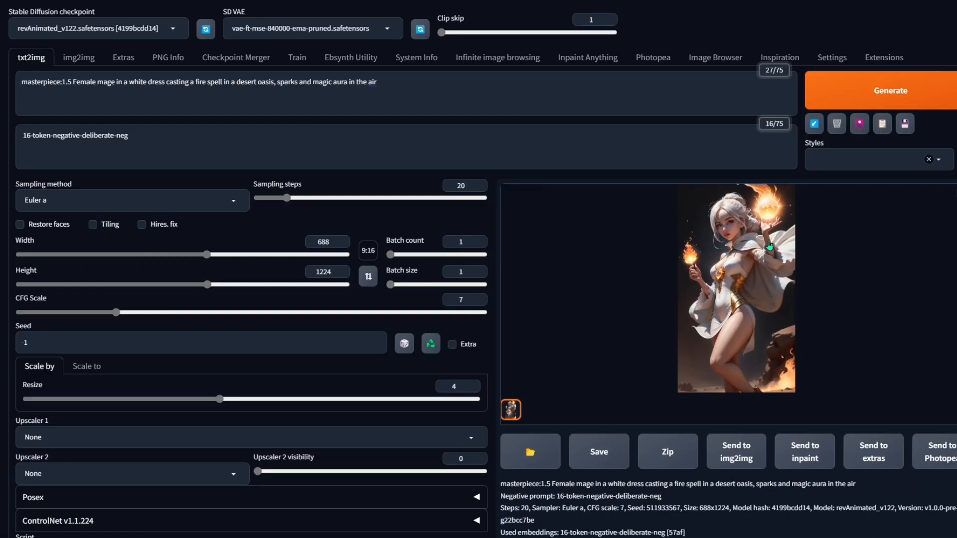
- Generate a new image with the current mage prompt and settings
left_click(761, 270)
left_click(949, 32)
left_click(907, 92)
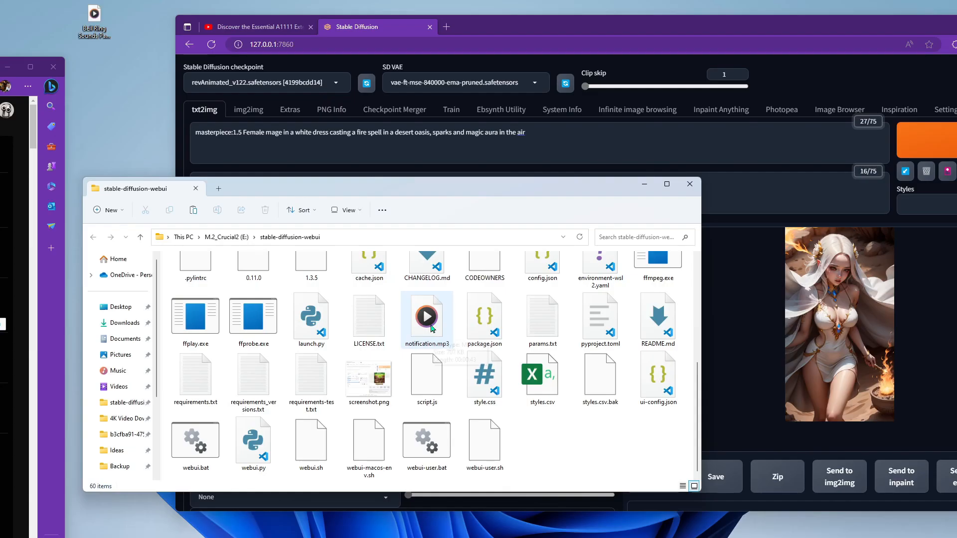
- Rename the bell-ring MP3 sound file on the desktop to notification
left_click(428, 323)
double_click(87, 17)
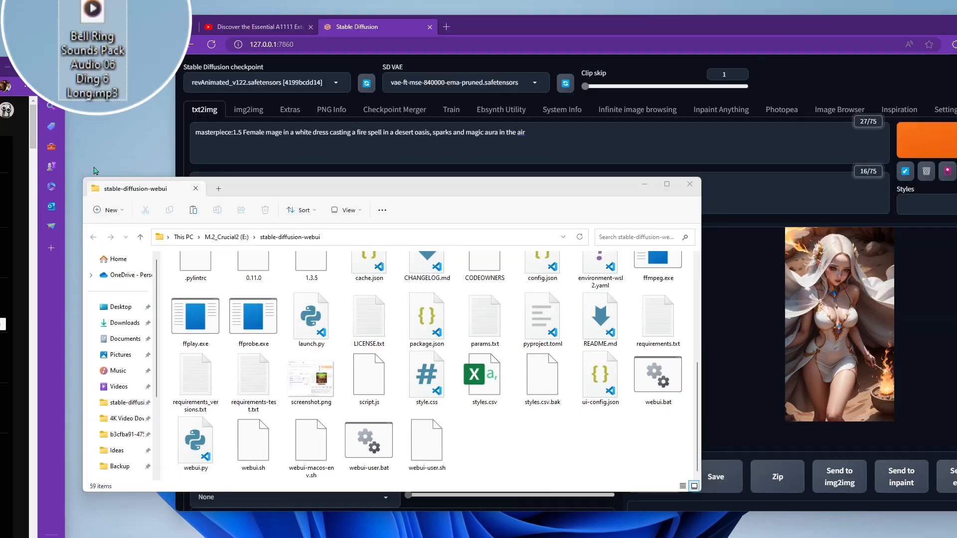
key("F2")
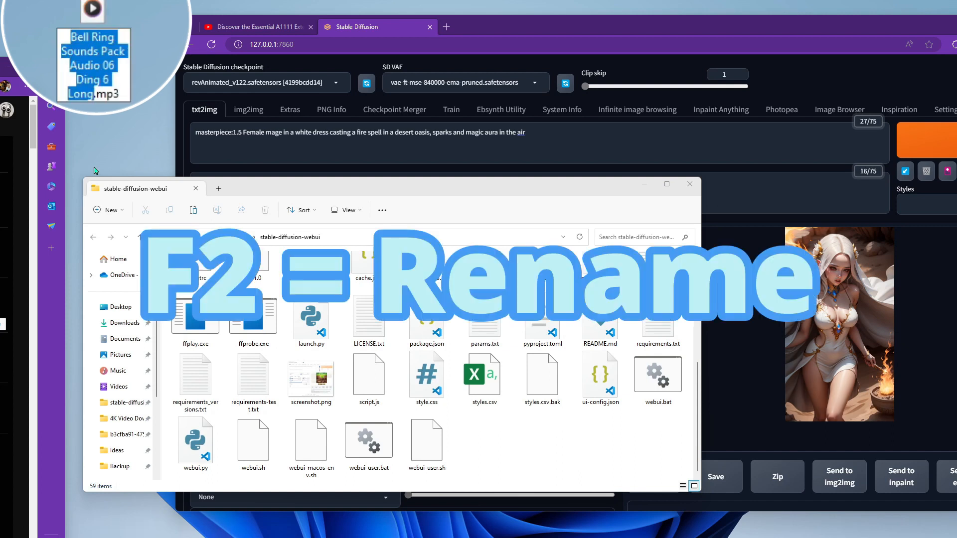
type("notification")
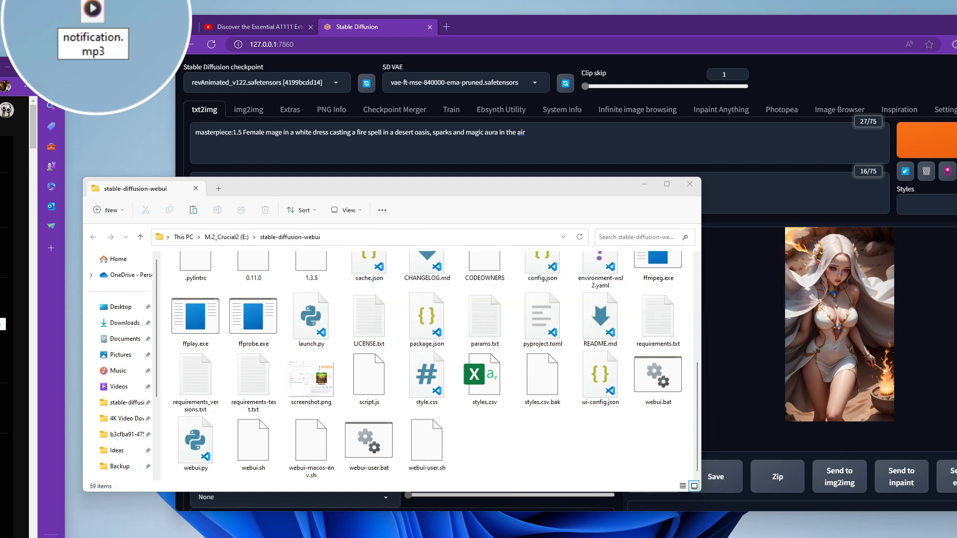
key("Return")
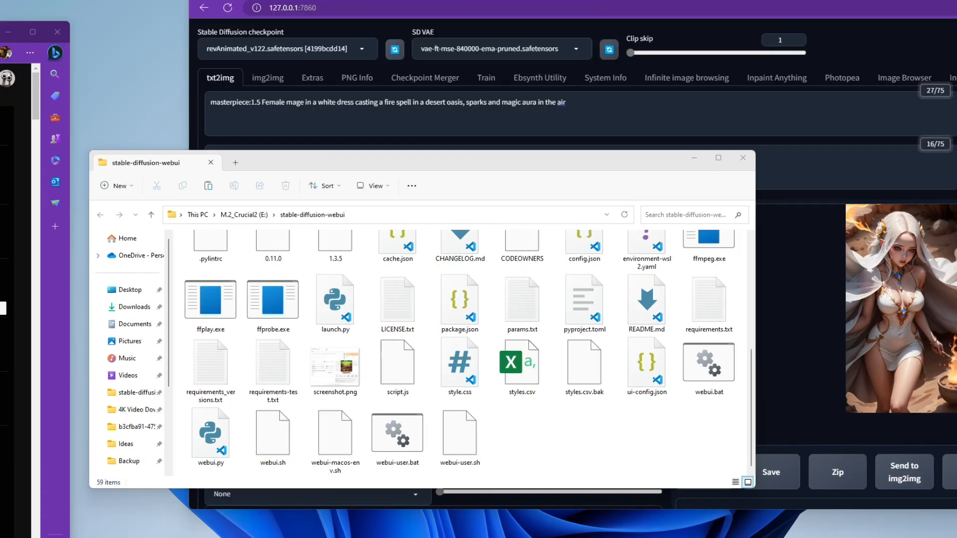
- Move notification.mp3 into the stable-diffusion-webui folder and close the folder window
left_click_drag(498, 523, 554, 437)
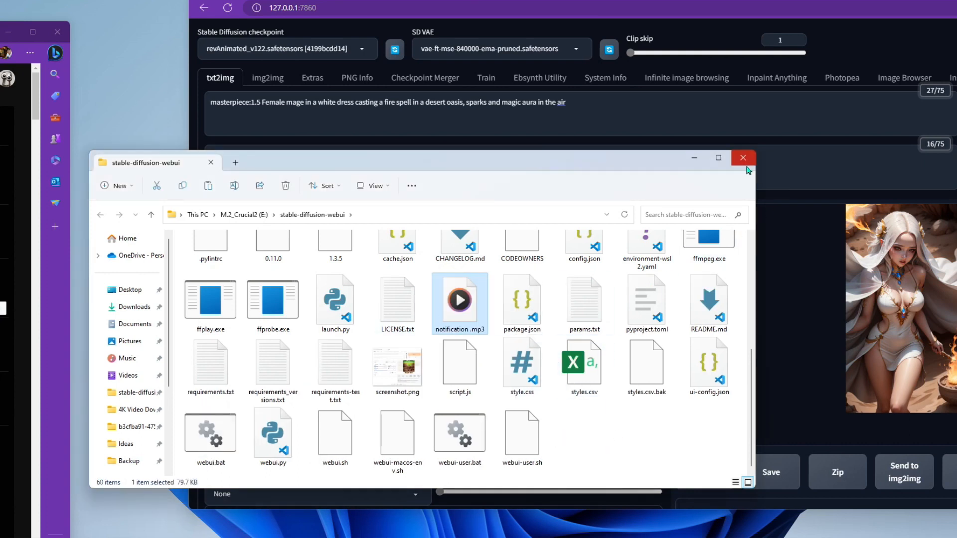
left_click(743, 158)
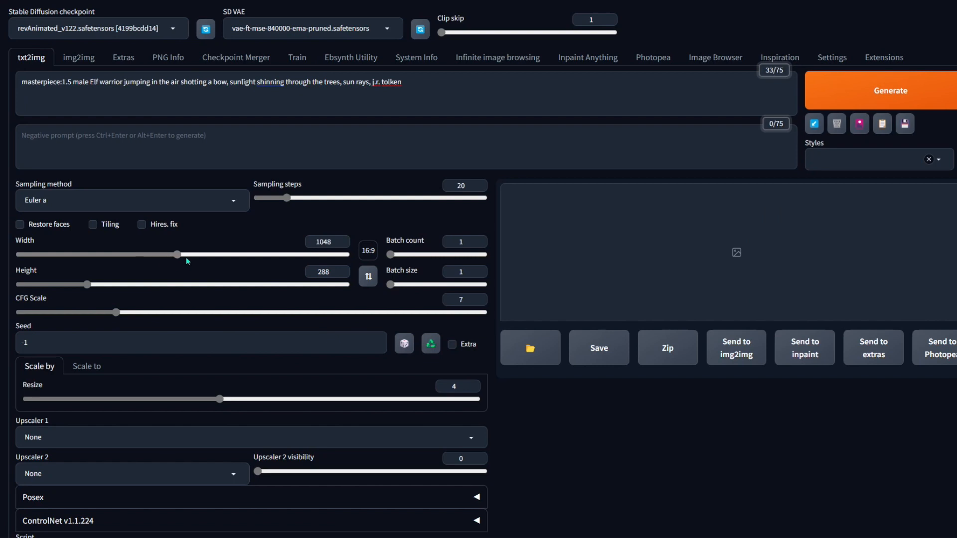
- Set the image size to 1256 × 704 and generate the elf warrior image
left_click_drag(186, 258, 212, 255)
left_click(907, 105)
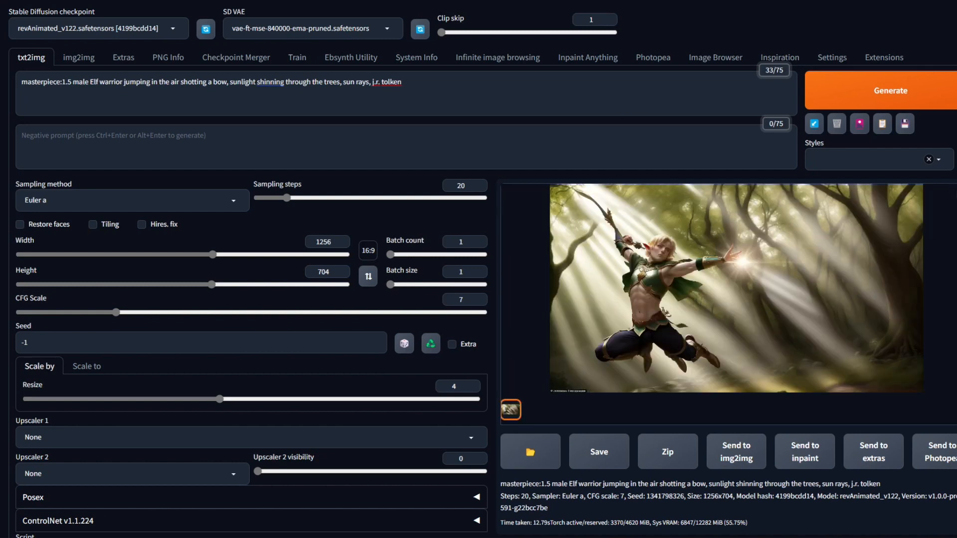
- View the generated elf warrior image full screen and close the preview
left_click(685, 262)
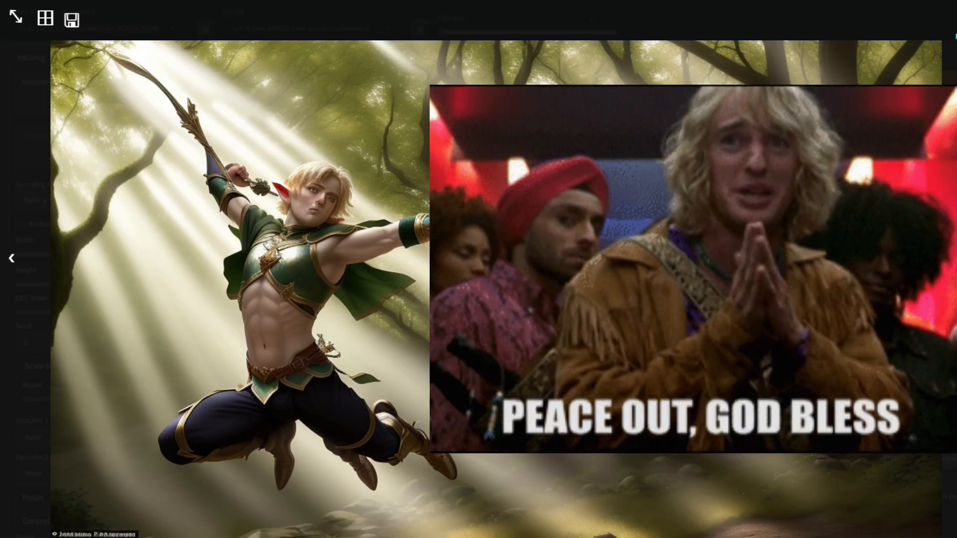
left_click(953, 18)
- Add the 16-token-negative-deliberate-neg embedding to the negative prompt from the Textual Inversion networks
left_click(859, 123)
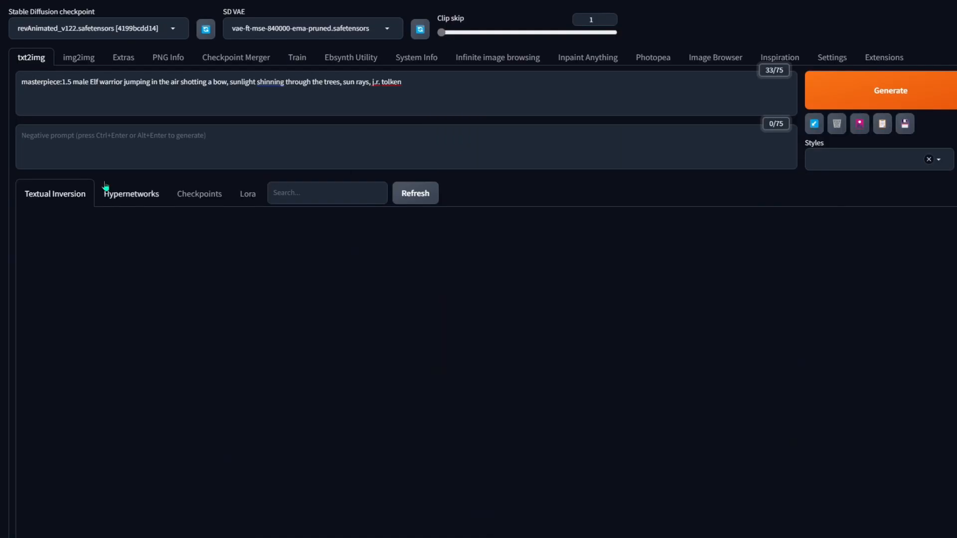
left_click(85, 309)
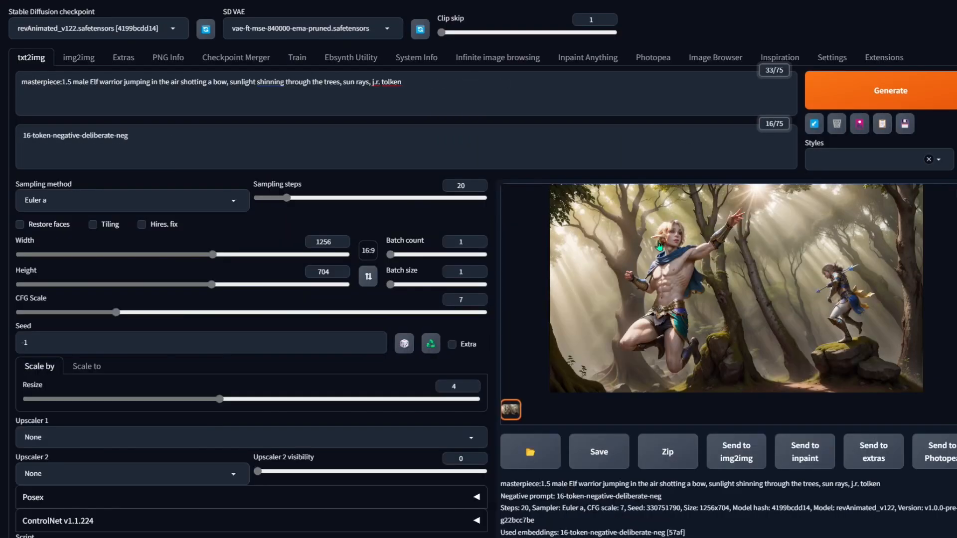
- View the newly generated elf image full screen and close the preview
left_click(659, 246)
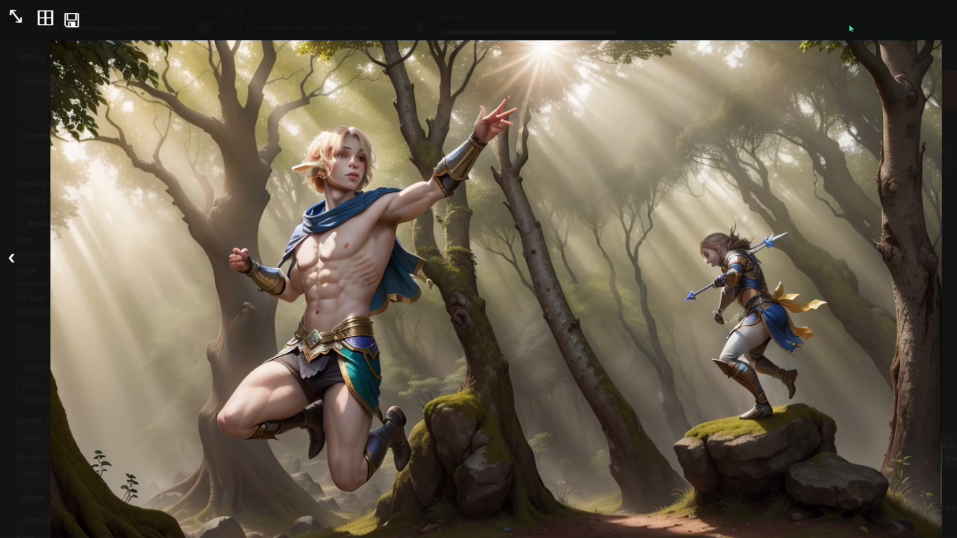
left_click(916, 28)
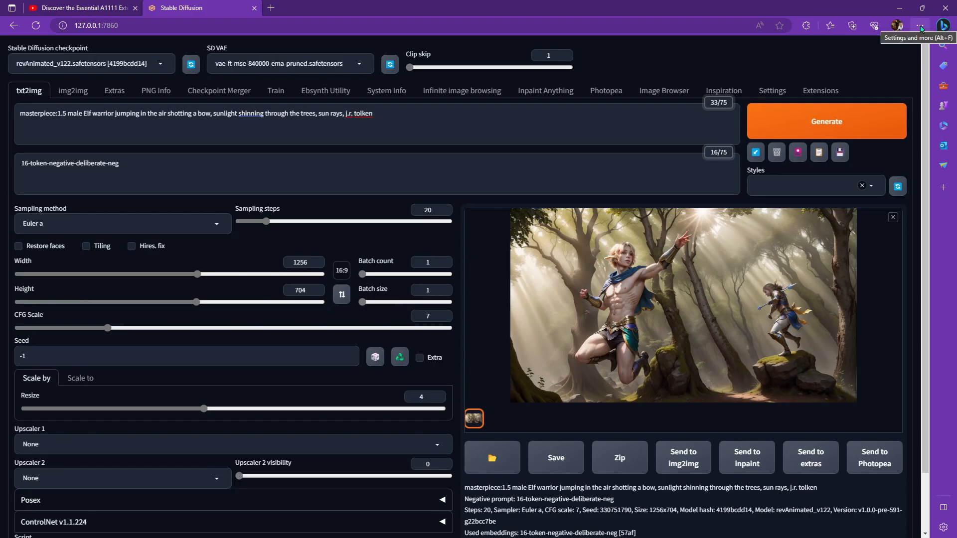
- Open the browser settings and search them for notification
left_click(919, 26)
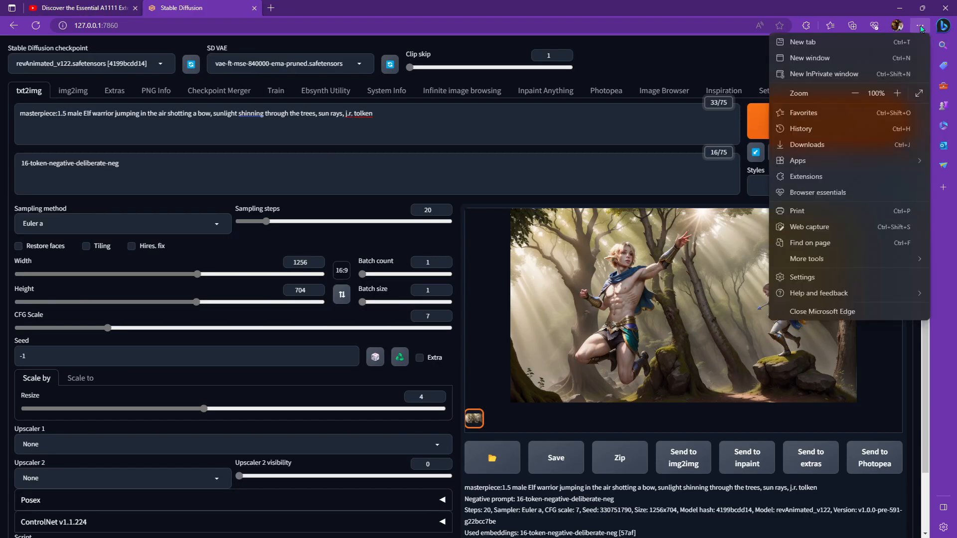
left_click(816, 279)
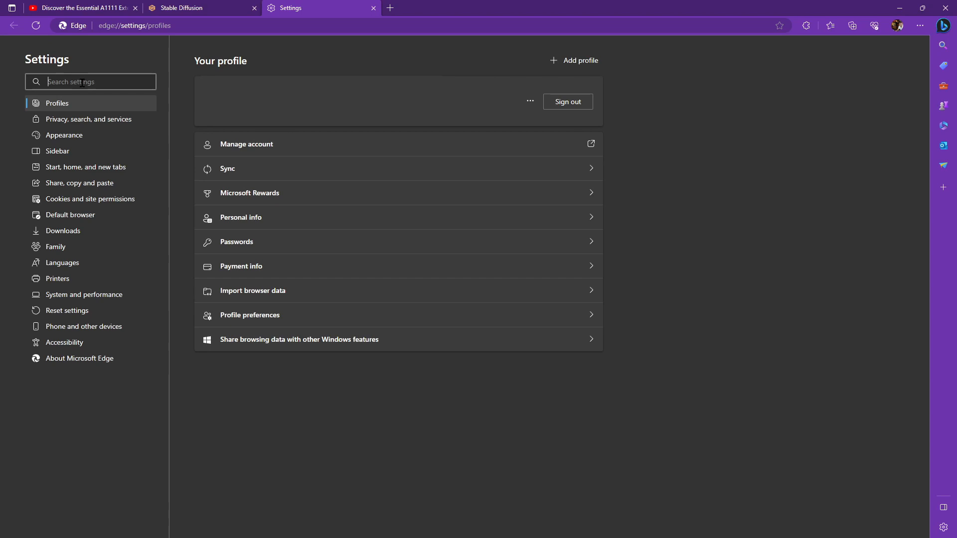
type("notification")
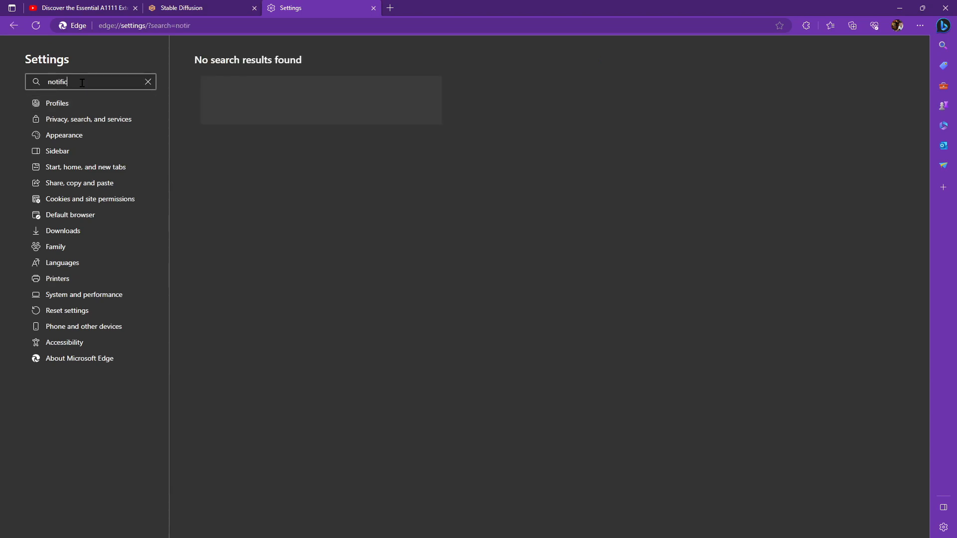
- Open the notification permission entry for the local 127.0.0.1:7860 site
scroll(606, 310, "down", 8)
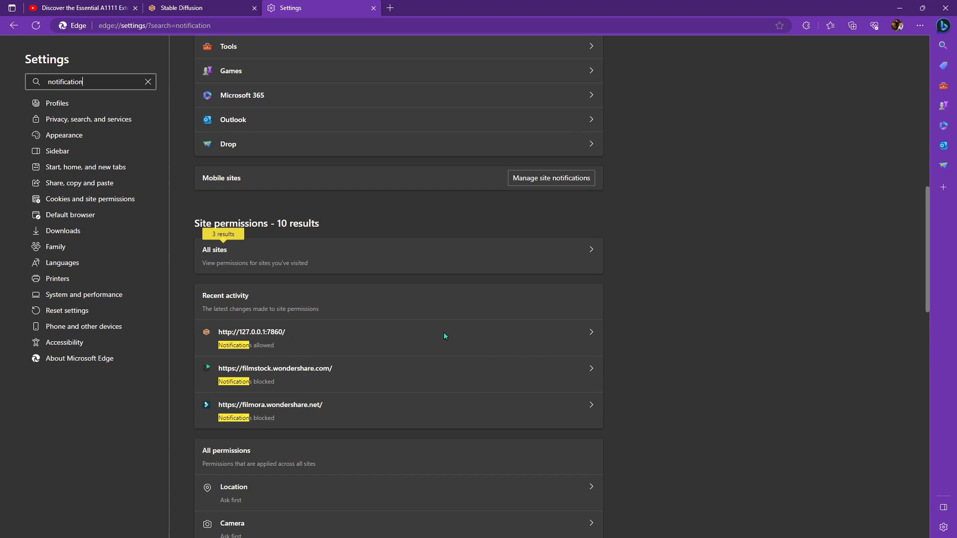
left_click(590, 332)
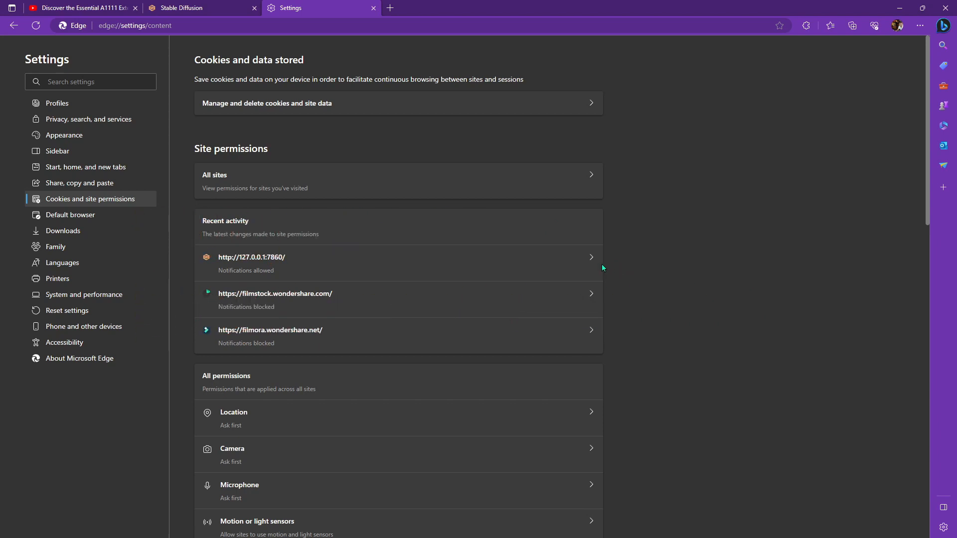
left_click_drag(0, 126, 553, 127)
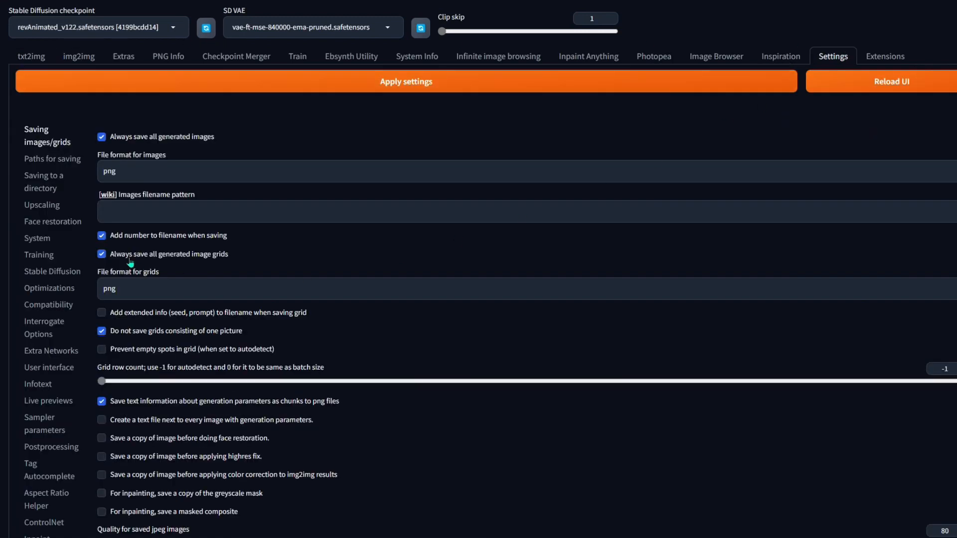
- Display all WebUI settings pages at once and open the find-in-page search
scroll(60, 173, "down", 5)
scroll(62, 179, "down", 2)
scroll(66, 267, "up", 5)
scroll(72, 167, "down", 5)
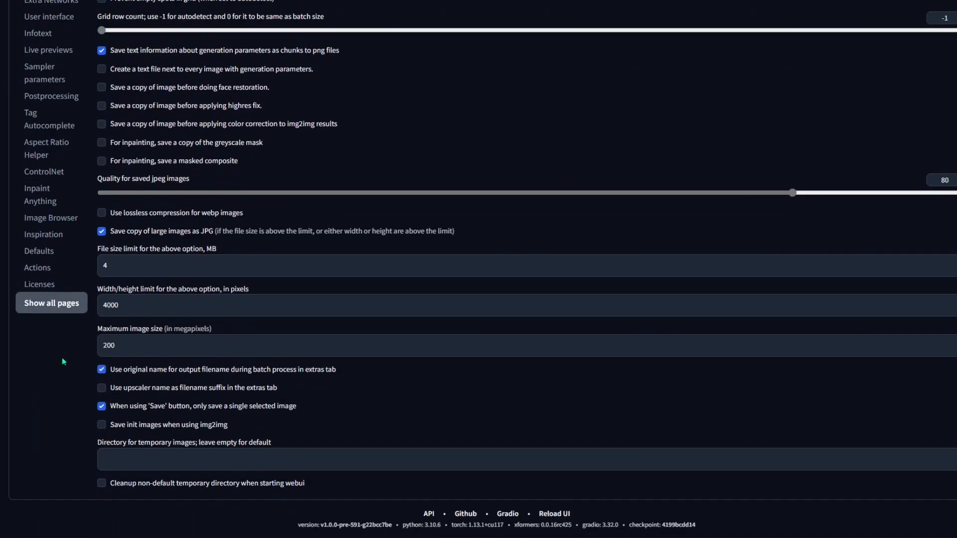
left_click(43, 310)
key("ctrl+f")
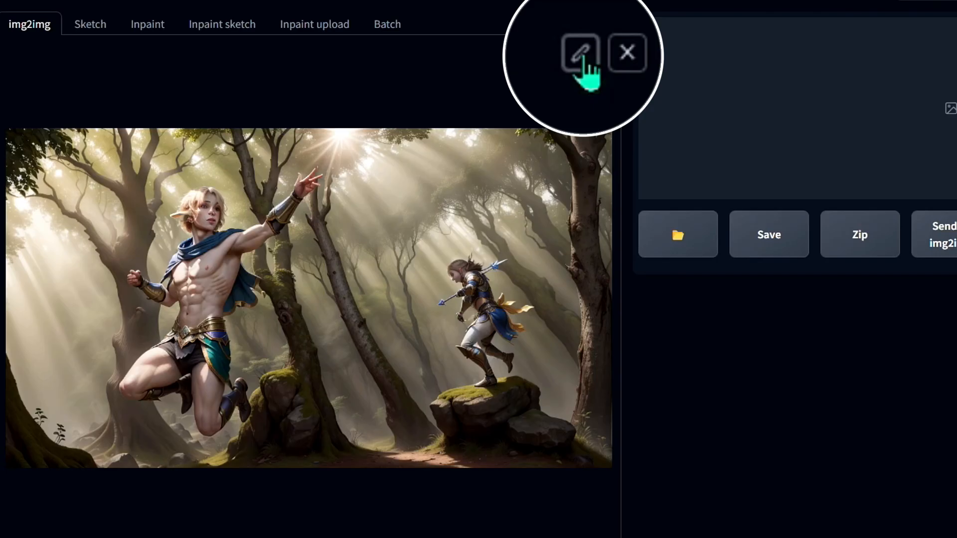
- Open the img2img image editor and pull the crop frame's edge to extend the canvas around the image
left_click(581, 55)
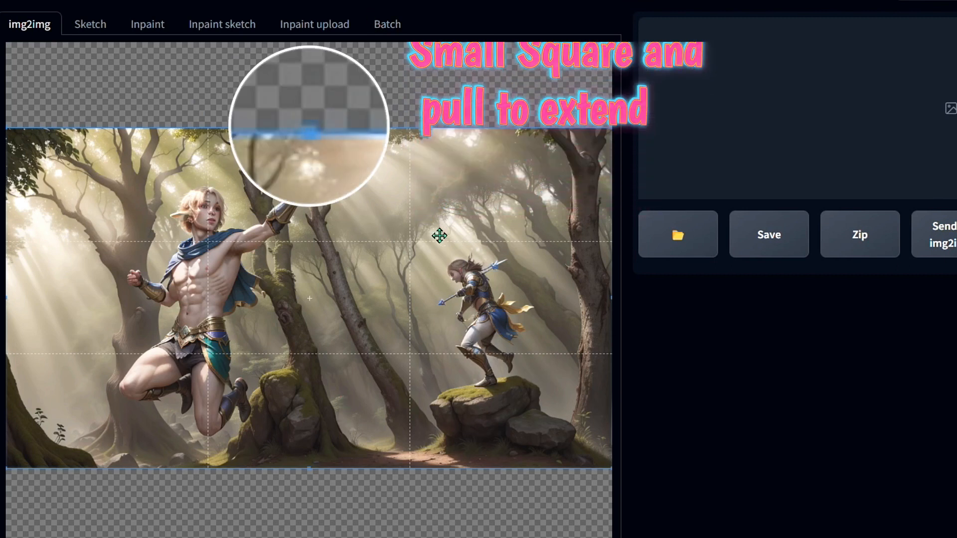
left_click(475, 182)
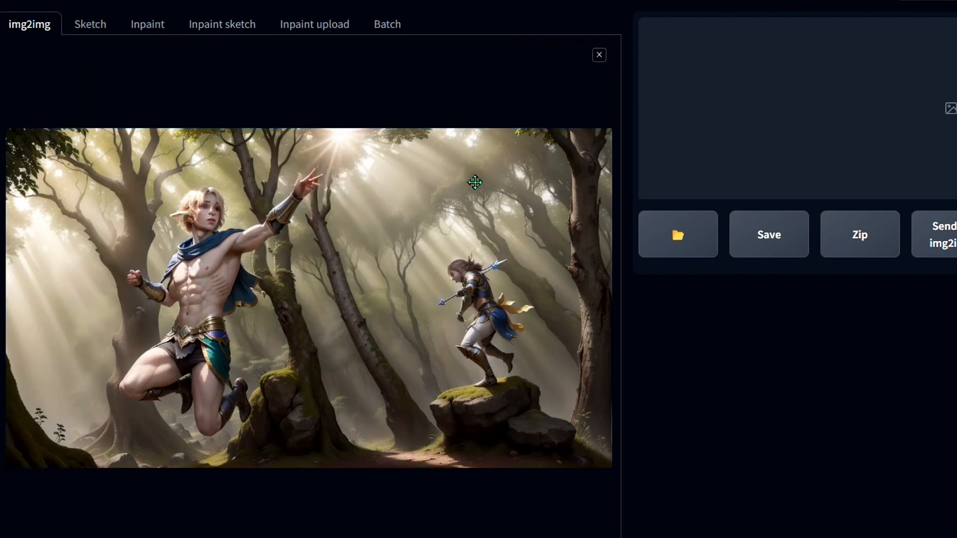
scroll(374, 239, "down", 4)
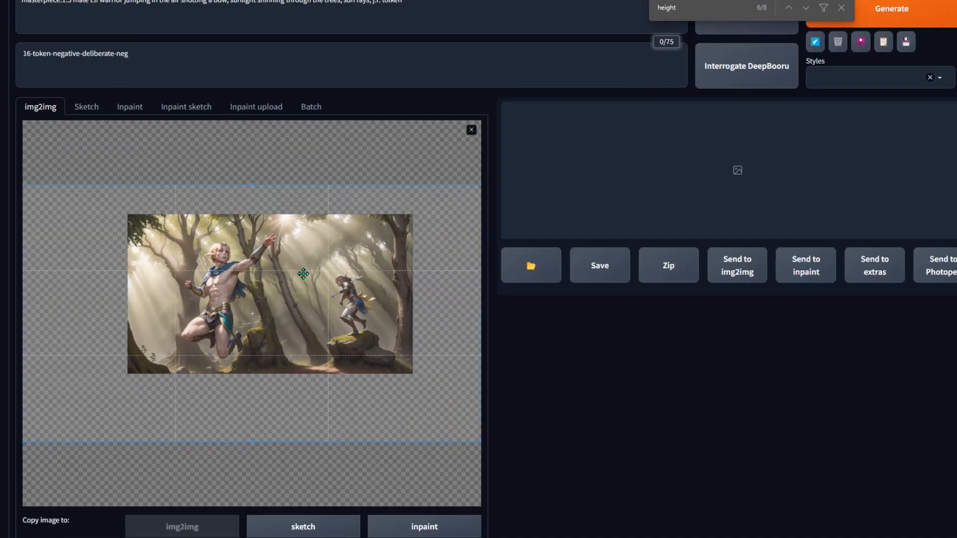
scroll(314, 277, "up", 4)
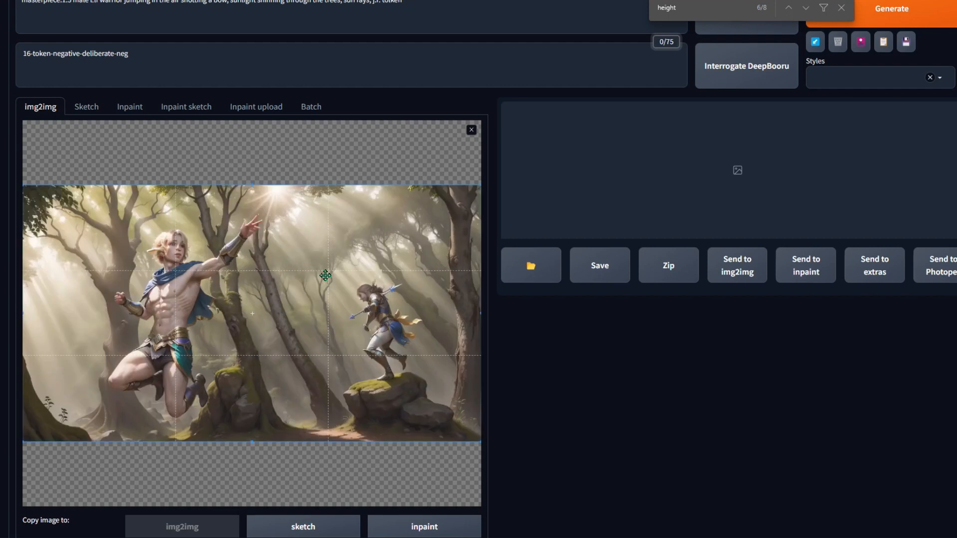
scroll(325, 276, "down", 4)
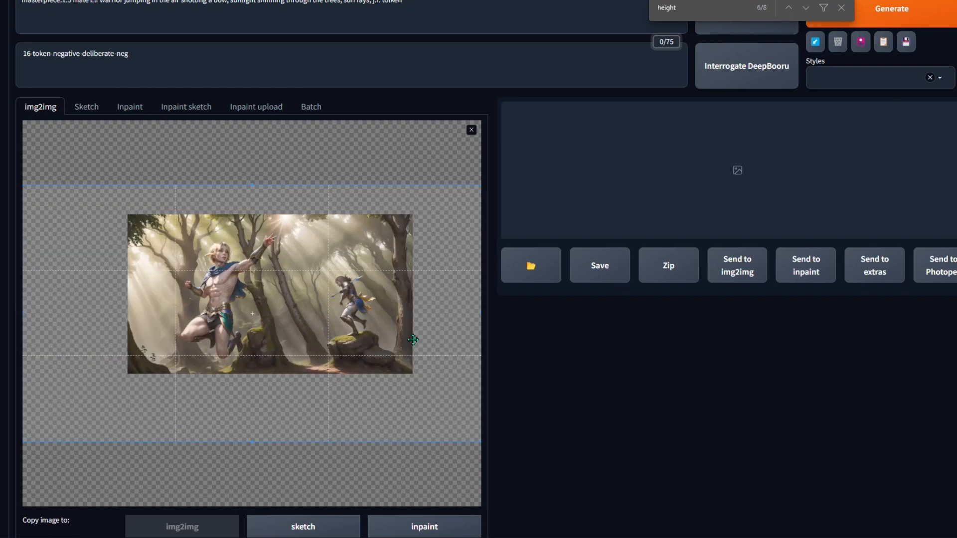
left_click_drag(479, 440, 478, 417)
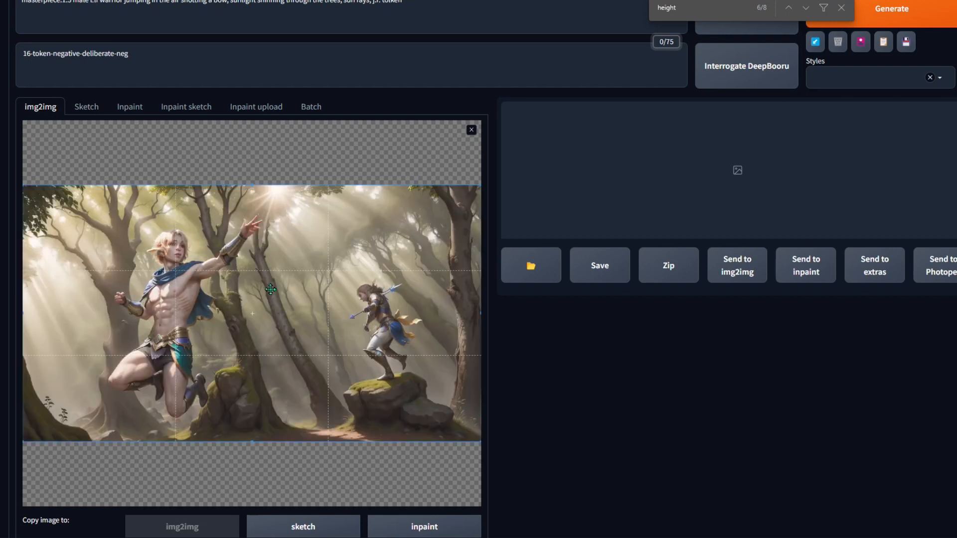
- Zoom the img2img canvas in and out to inspect the extended frame
scroll(271, 289, "down", 5)
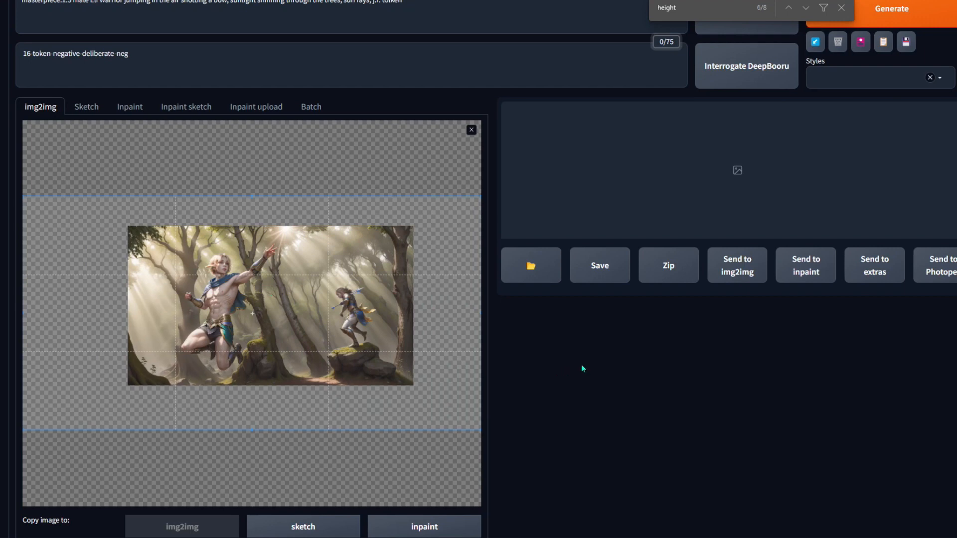
left_click(199, 60)
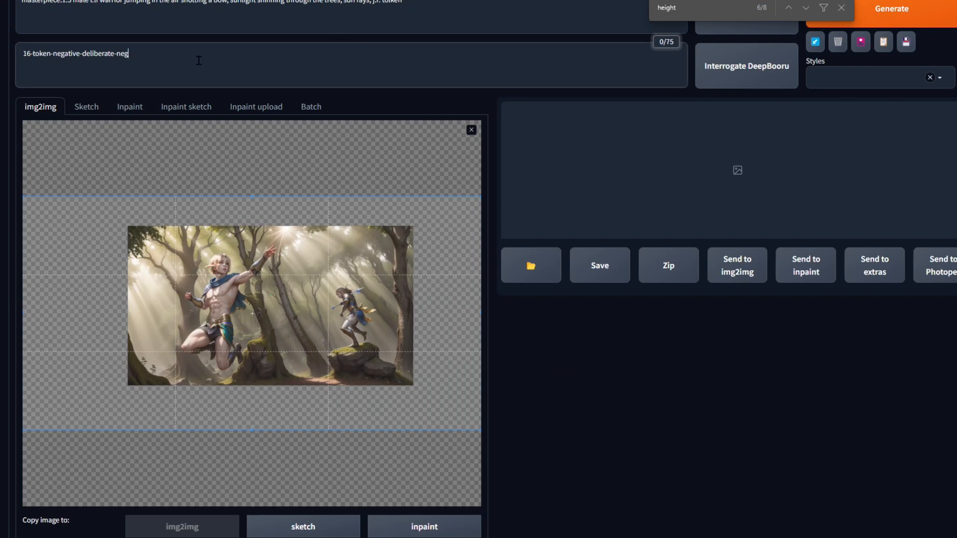
scroll(516, 396, "down", 6)
scroll(571, 368, "up", 5)
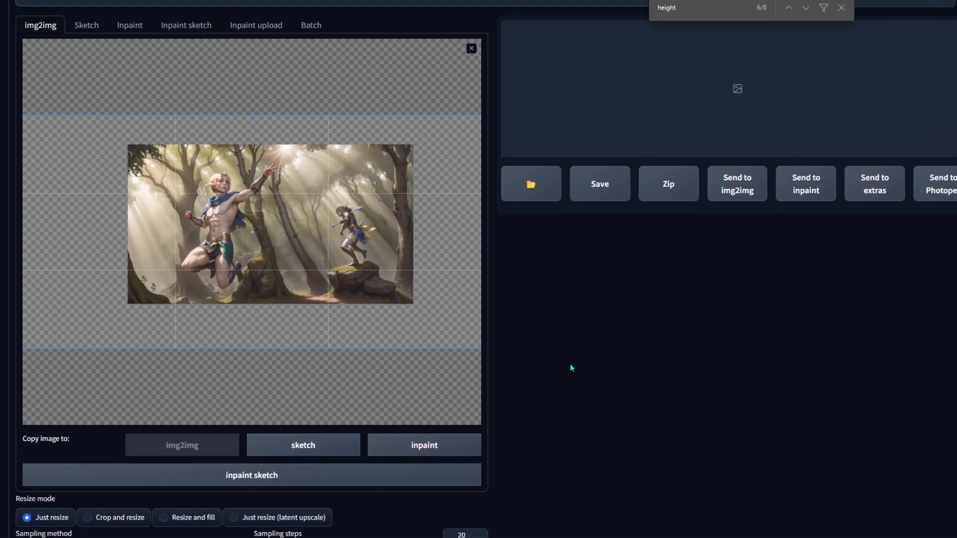
scroll(325, 279, "up", 3)
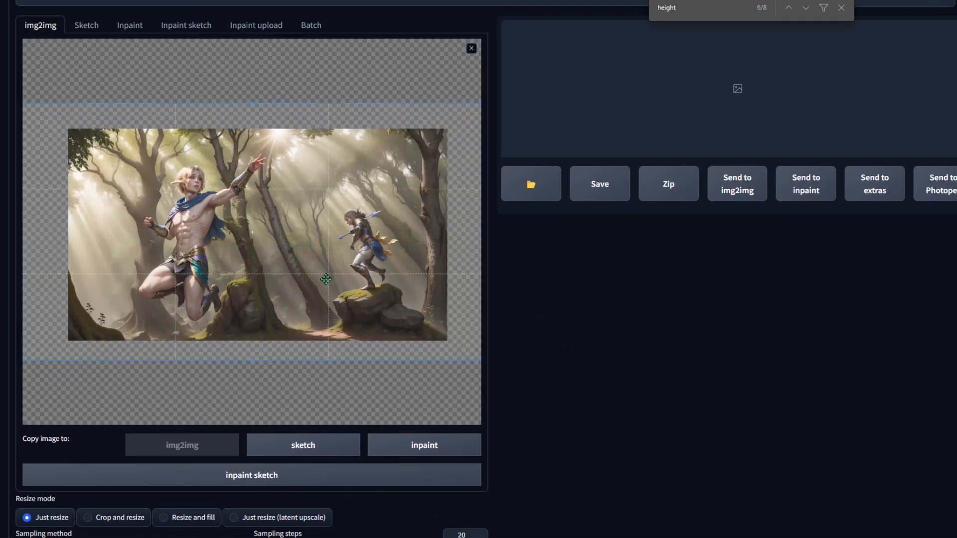
scroll(326, 279, "down", 3)
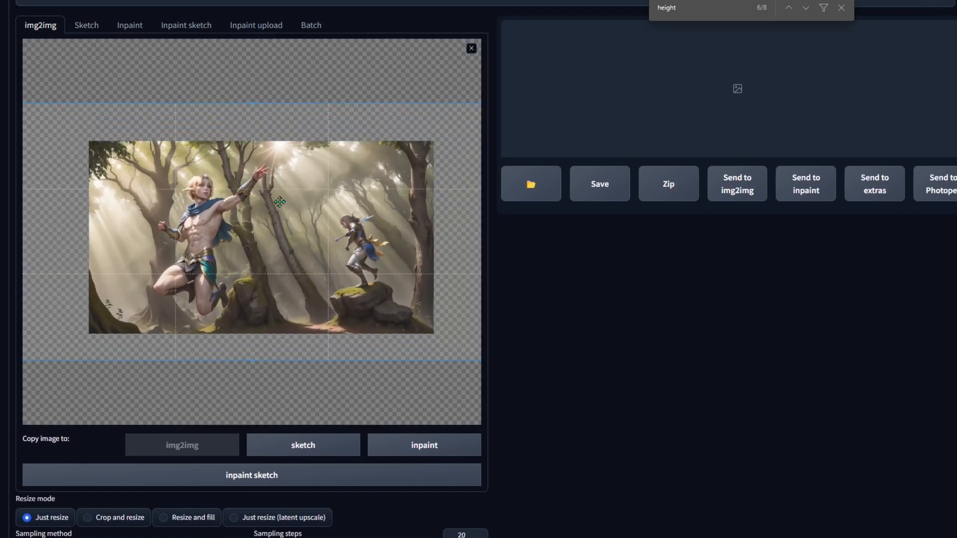
scroll(419, 262, "up", 1)
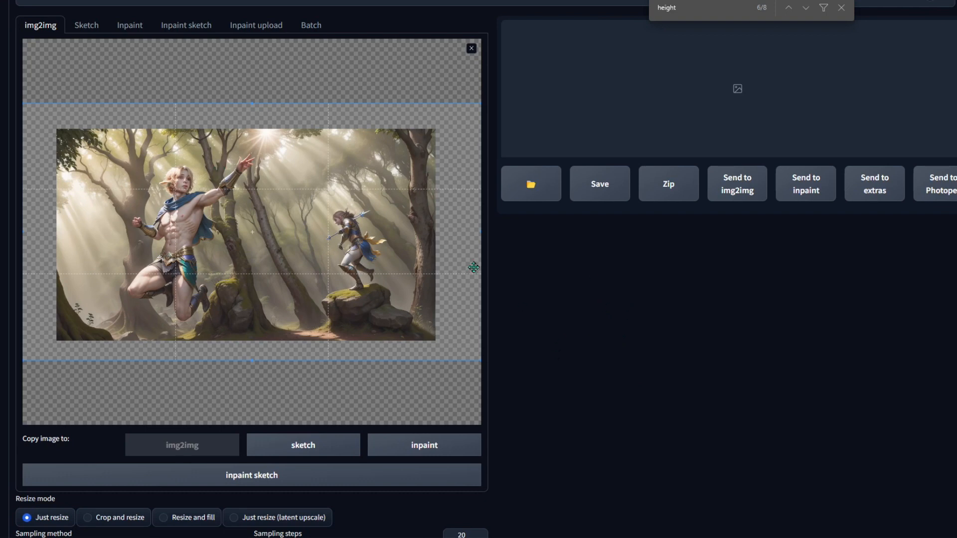
scroll(452, 263, "down", 3)
scroll(381, 150, "up", 3)
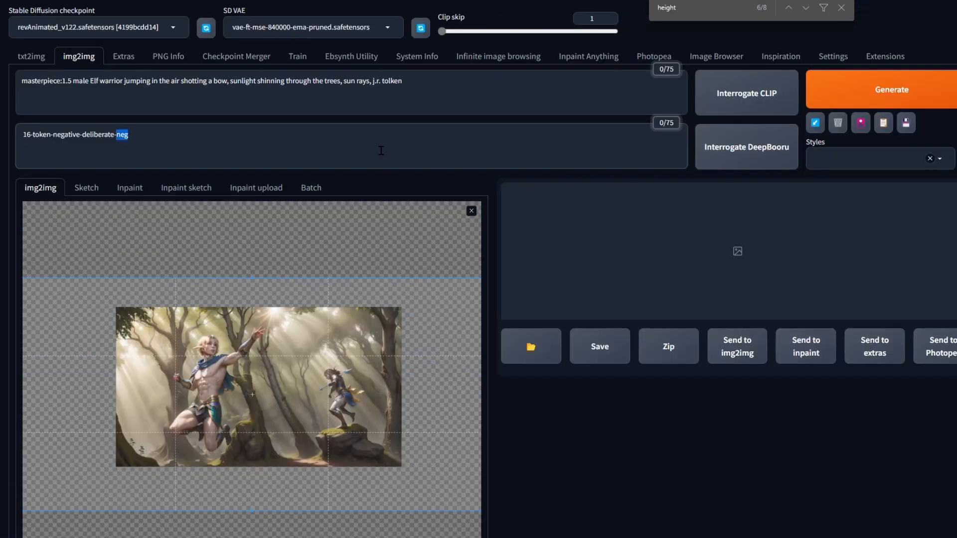
scroll(529, 438, "down", 10)
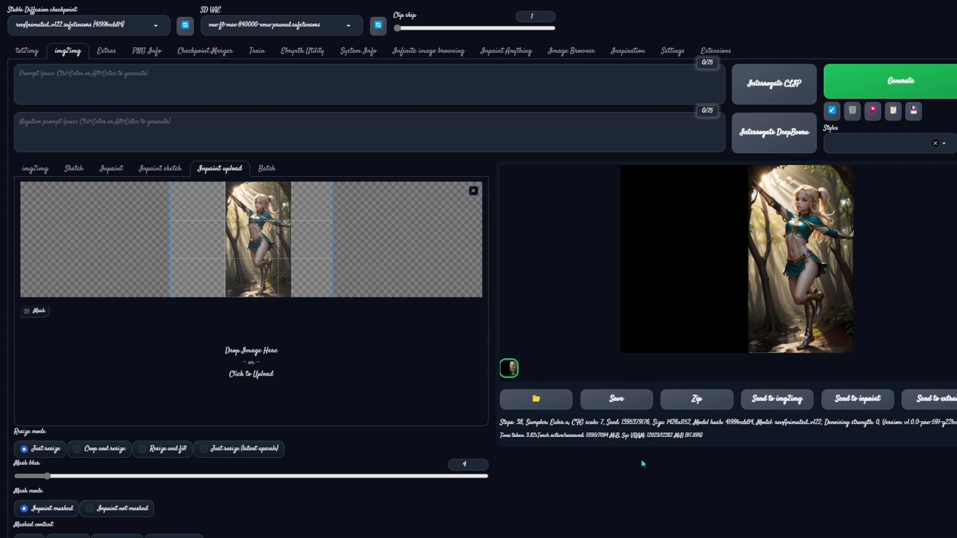
- Send the generated widened image to the Inpaint tab
scroll(487, 495, "down", 1)
scroll(487, 494, "down", 2)
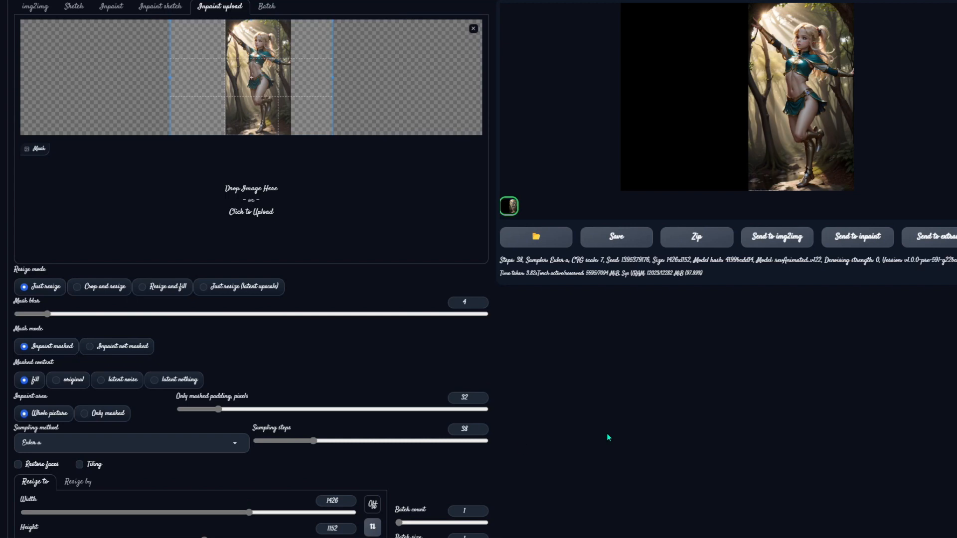
scroll(788, 393, "up", 2)
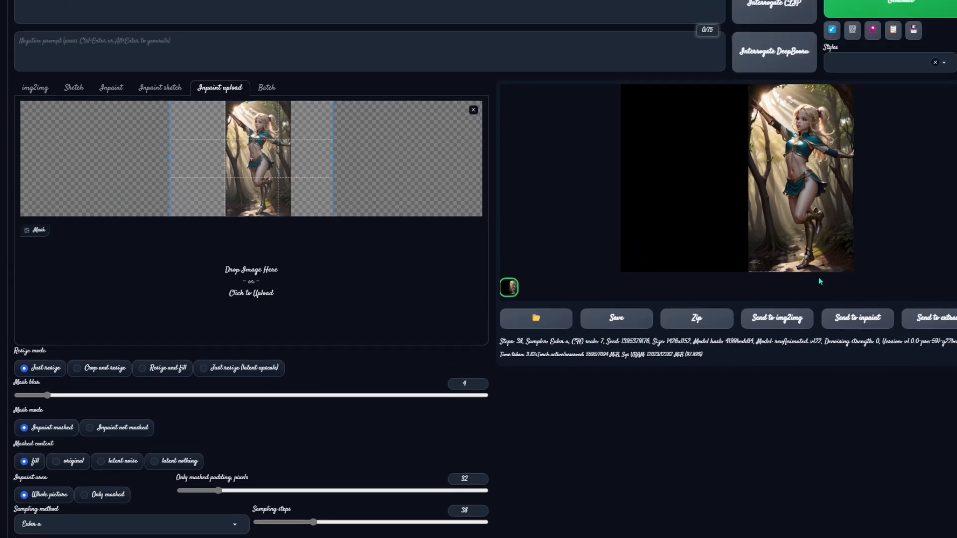
left_click(857, 318)
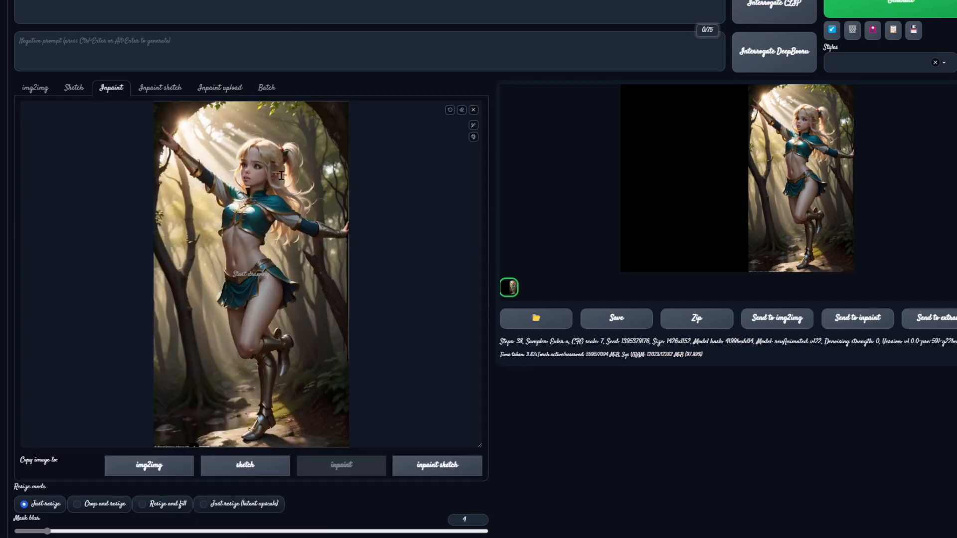
- Enlarge the green inpaint brush and paint a mask over the empty black strip on the image's left side
left_click_drag(445, 180, 596, 148)
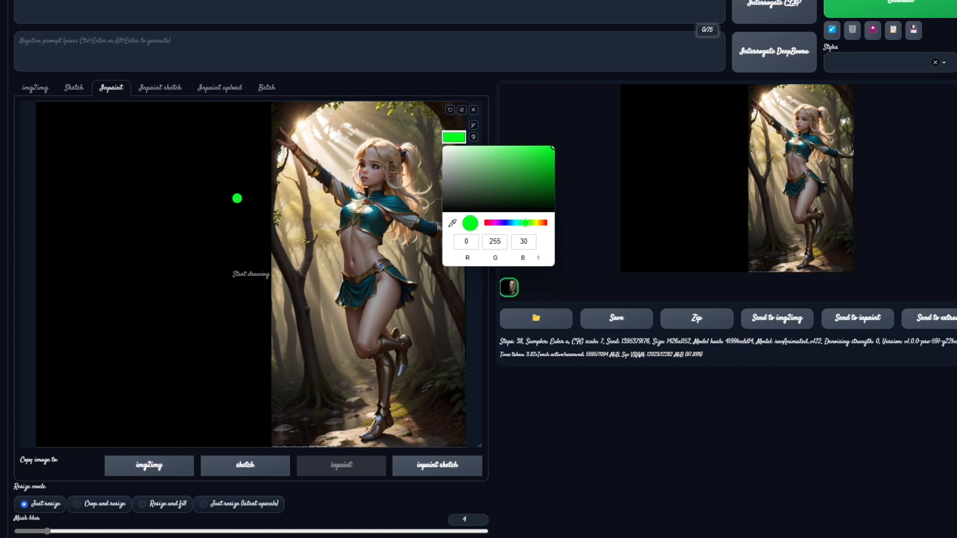
left_click_drag(411, 140, 450, 139)
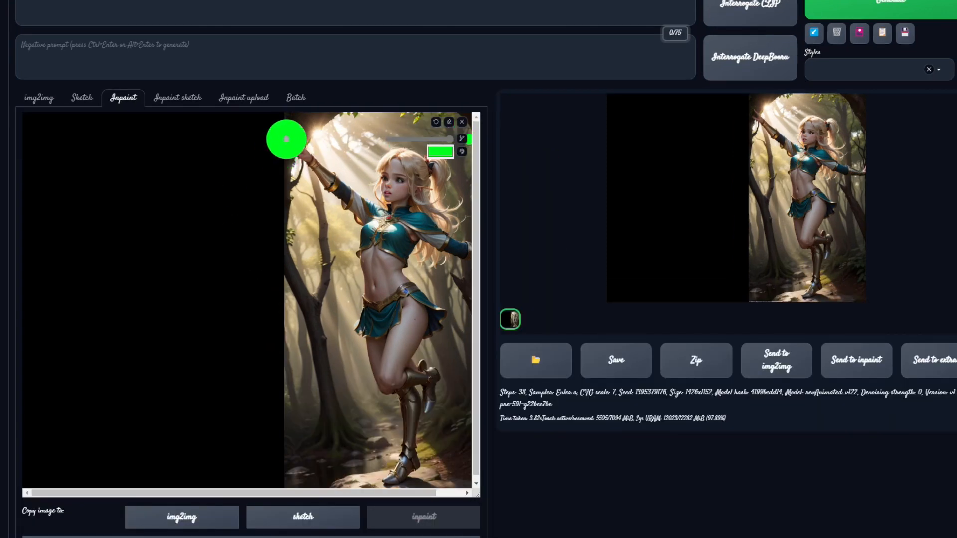
left_click_drag(289, 127, 10, 127)
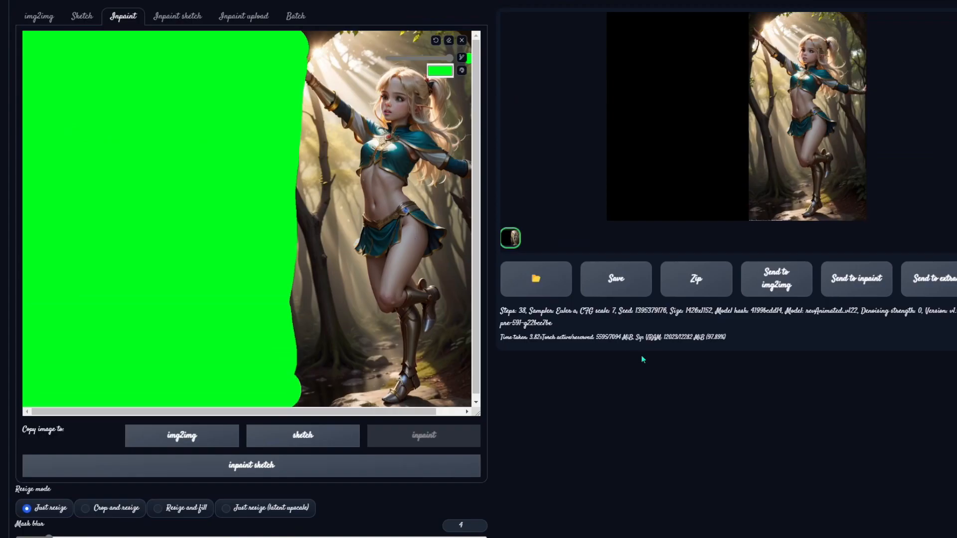
- Raise the denoising strength to about 0.81
scroll(551, 416, "down", 3)
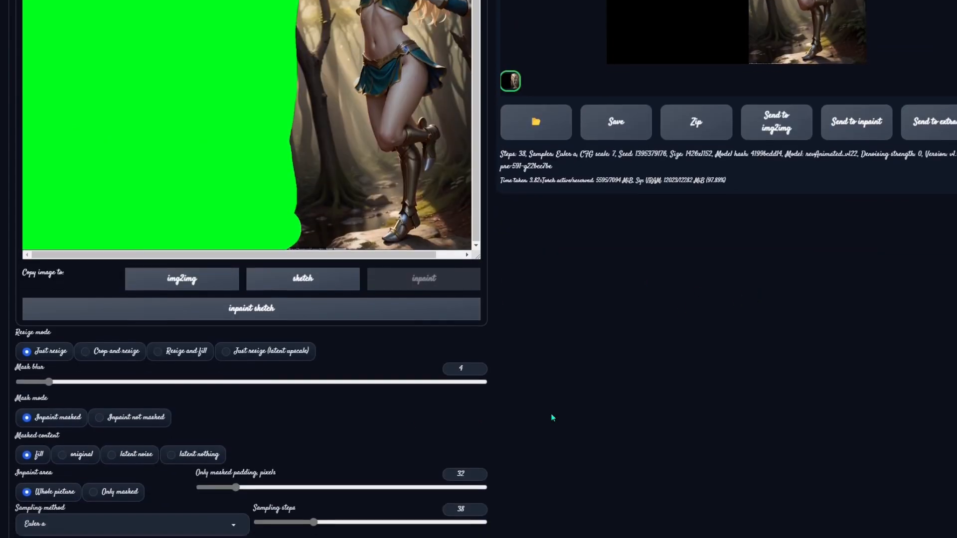
scroll(576, 384, "down", 5)
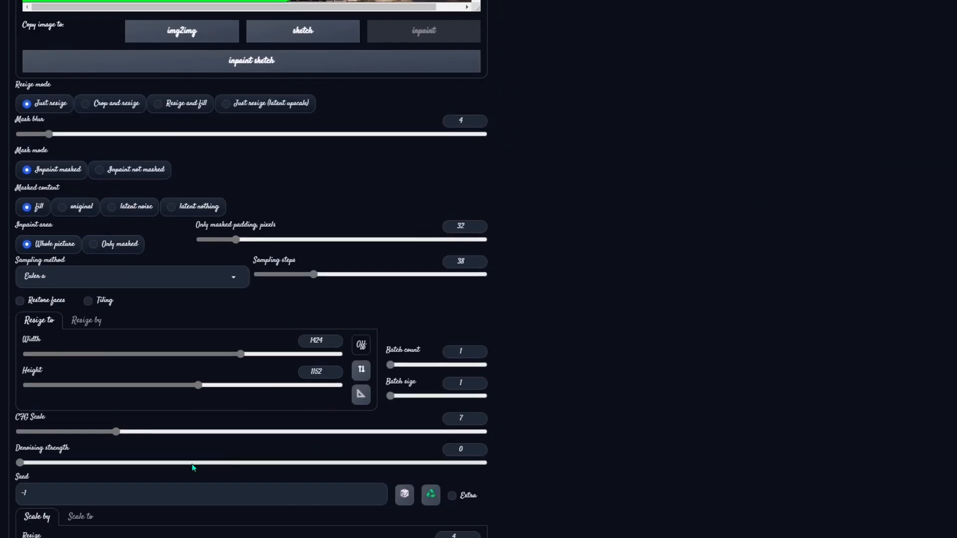
left_click_drag(366, 462, 404, 463)
scroll(699, 366, "up", 10)
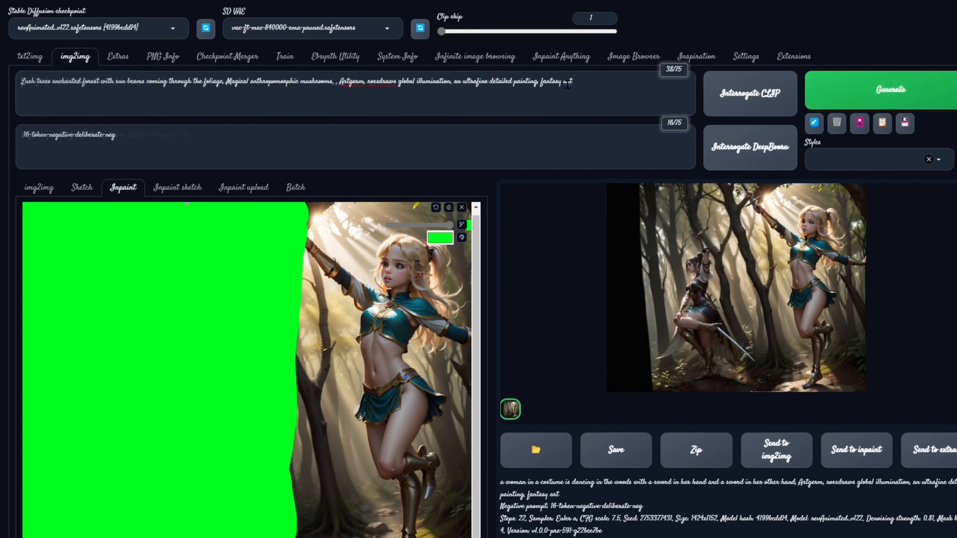
- Generate the inpaint using the lush enchanted-forest prompt with sun beams and anthropomorphic mushrooms
left_click(600, 93)
left_click(862, 89)
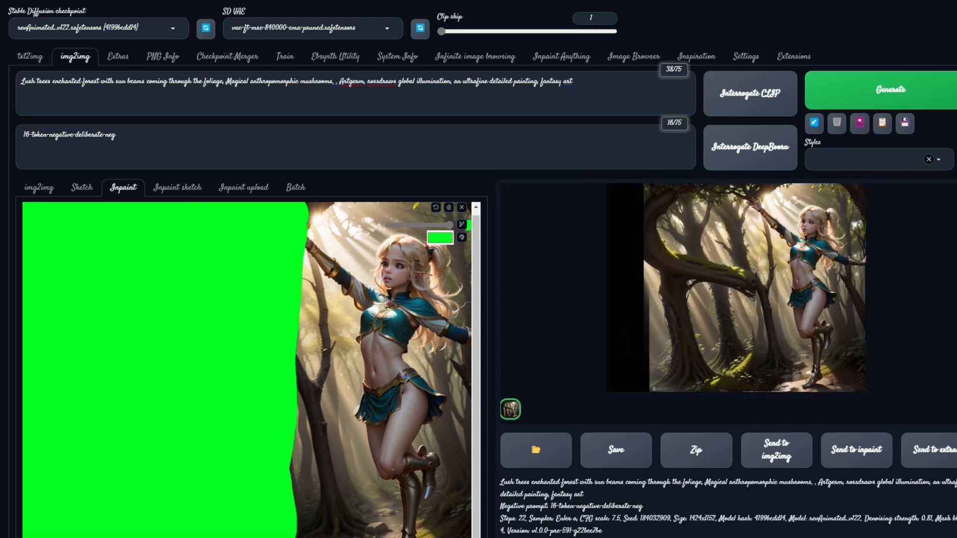
- Open the generated image full-size to inspect it, then undo the last brush stroke on the inpaint canvas
left_click(754, 276)
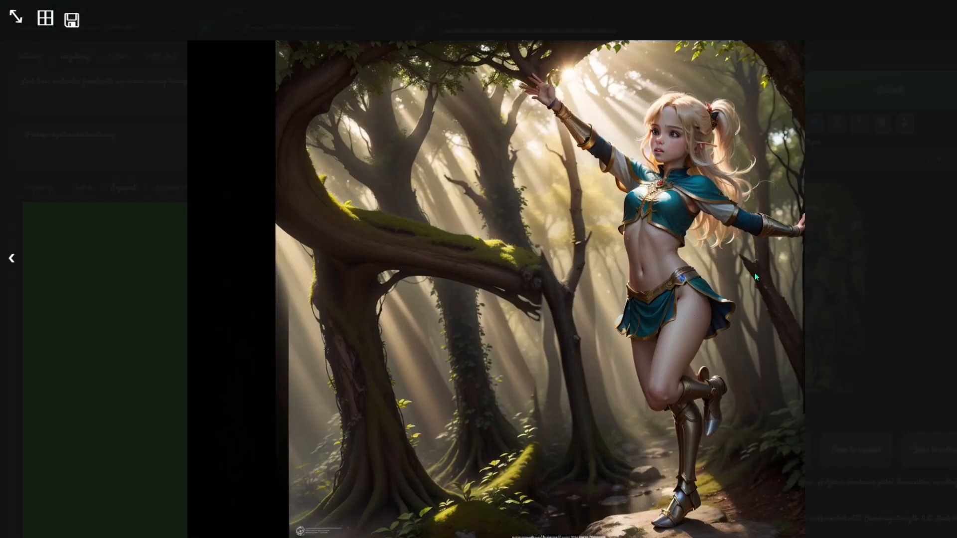
left_click(702, 326)
scroll(702, 327, "down", 3)
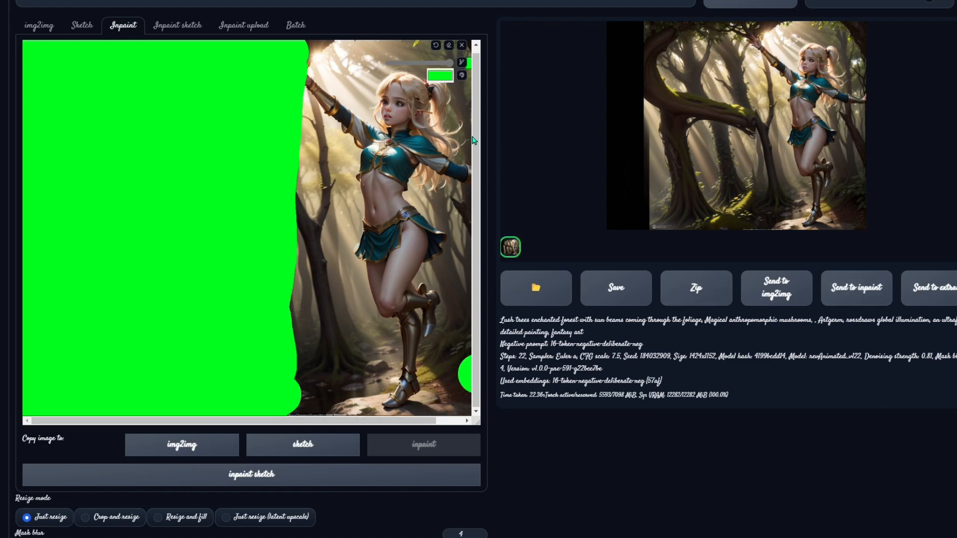
left_click(436, 45)
- Set the masked content option to original
scroll(324, 196, "up", 3)
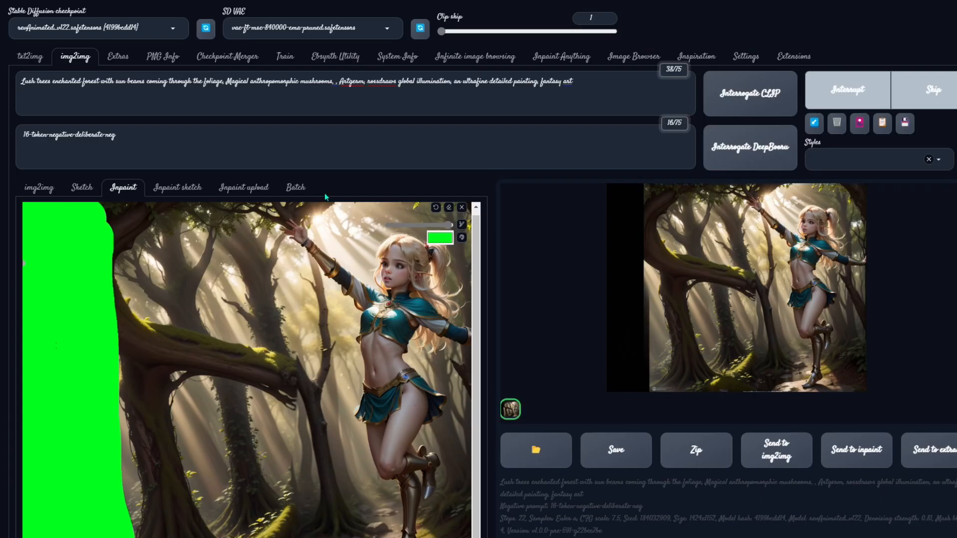
triple_click(254, 131)
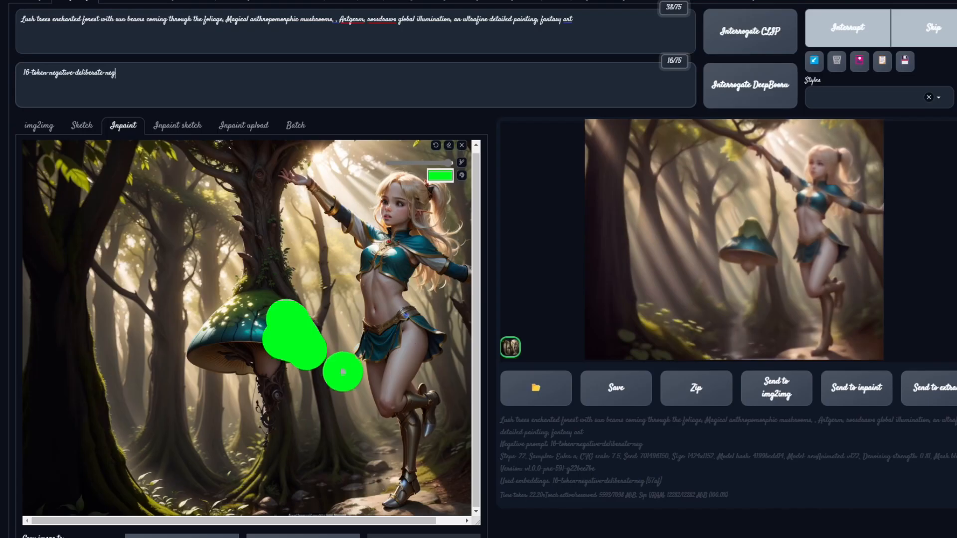
scroll(620, 452, "down", 8)
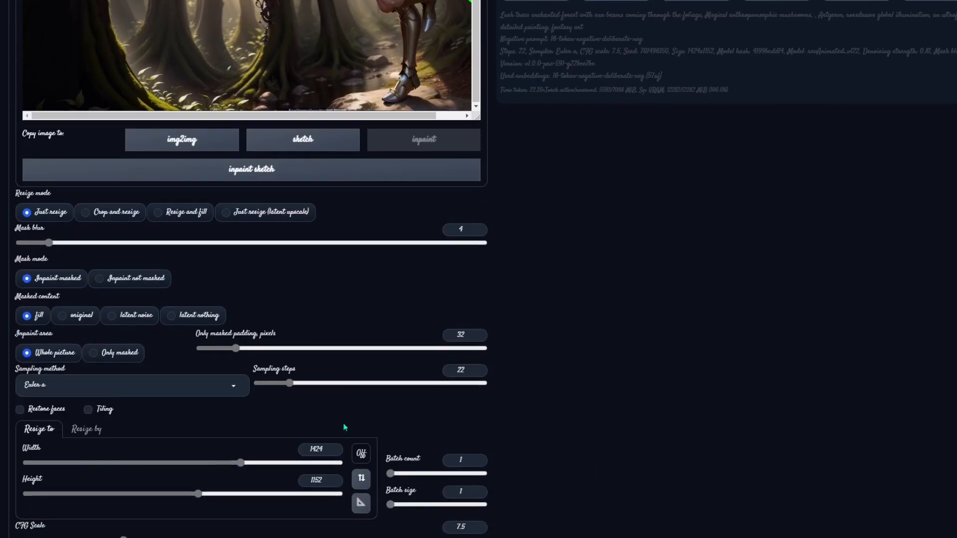
left_click(80, 316)
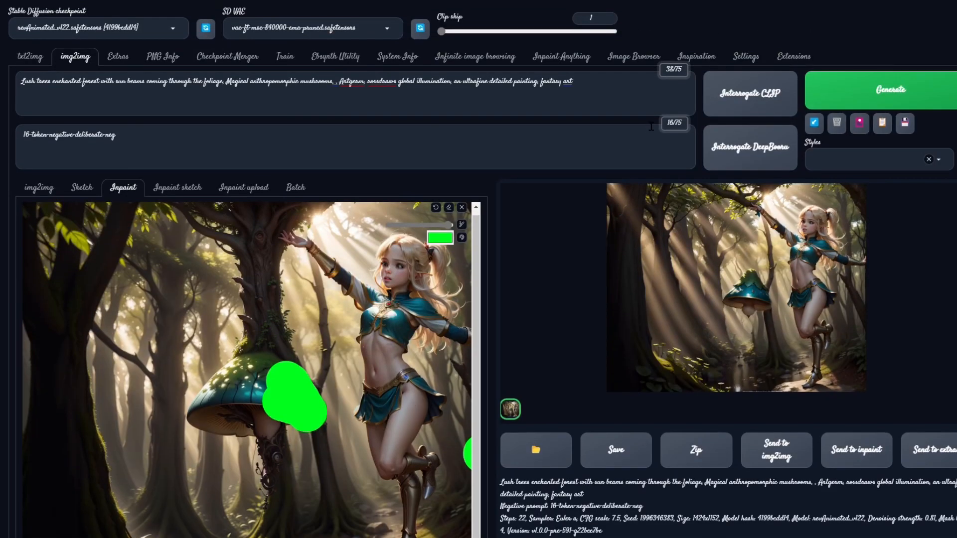
- Set the inpaint area to Only masked
scroll(96, 430, "down", 10)
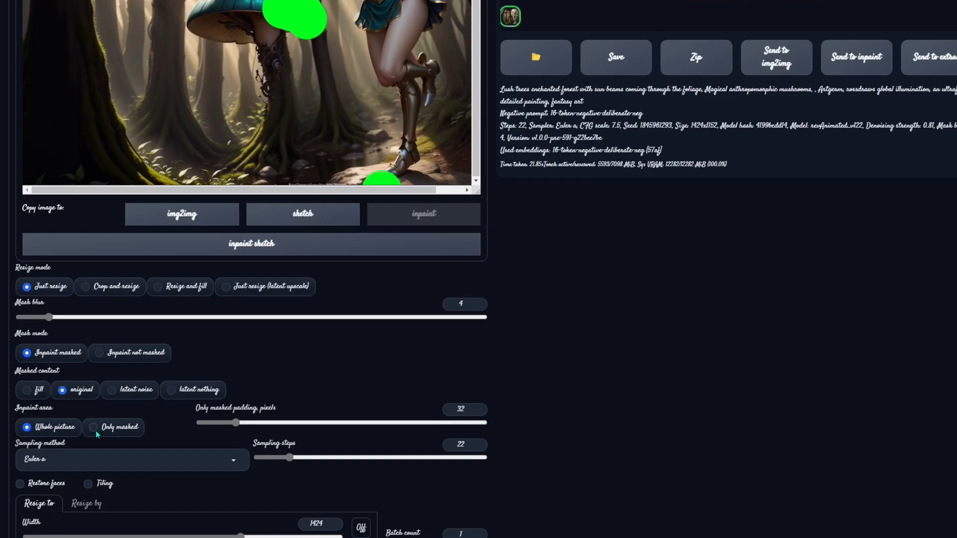
left_click(121, 431)
scroll(639, 256, "up", 5)
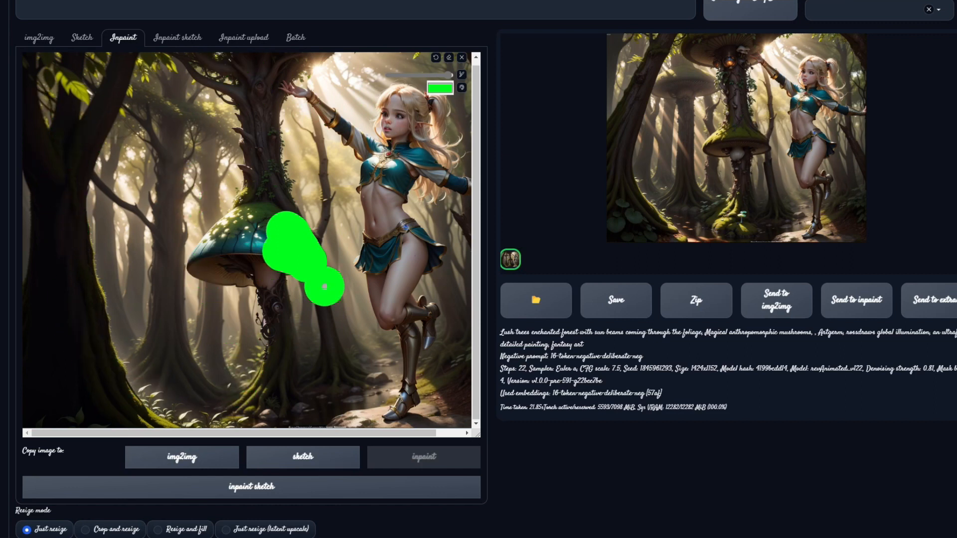
scroll(109, 354, "down", 6)
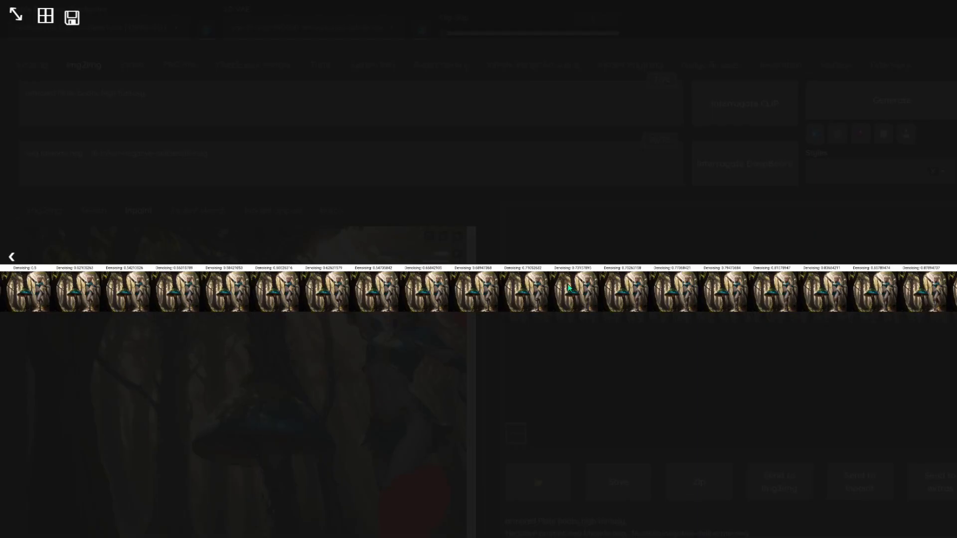
- Open the denoising-strength comparison grid image in a new browser tab
left_click(726, 300)
left_click(639, 312)
left_click(566, 312)
left_click(672, 302)
right_click(573, 283)
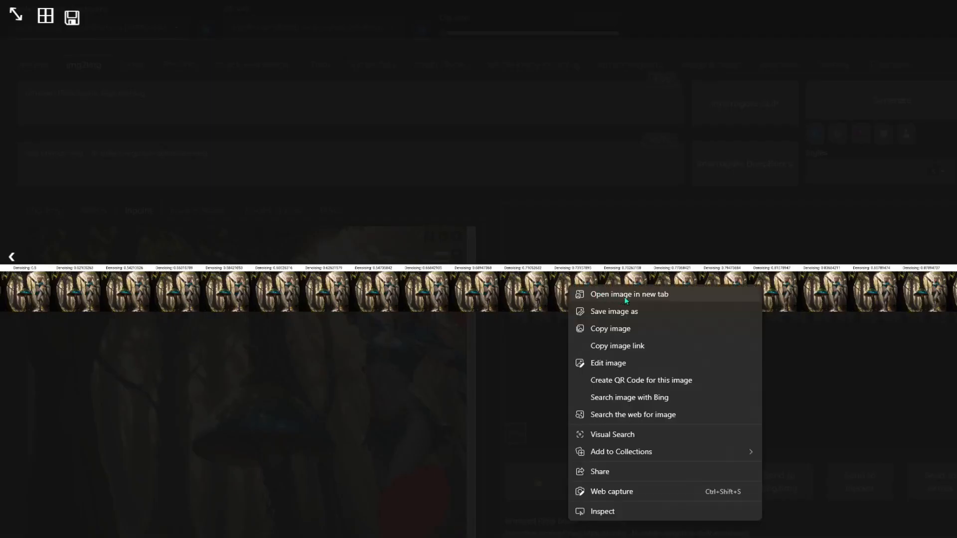
left_click(639, 296)
- Scroll across the full-size grid to compare the results for each denoising value
left_click(308, 1)
left_click(310, 228)
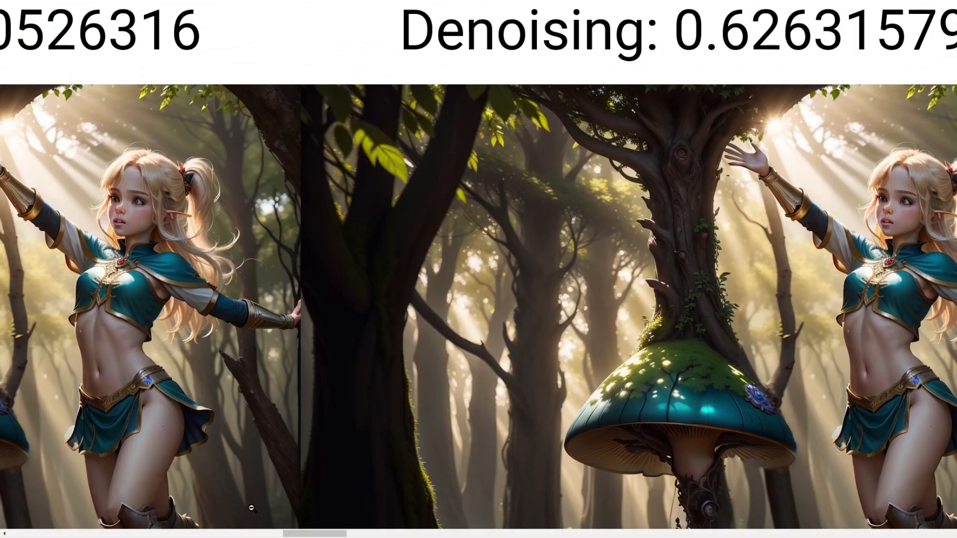
left_click_drag(313, 534, 341, 534)
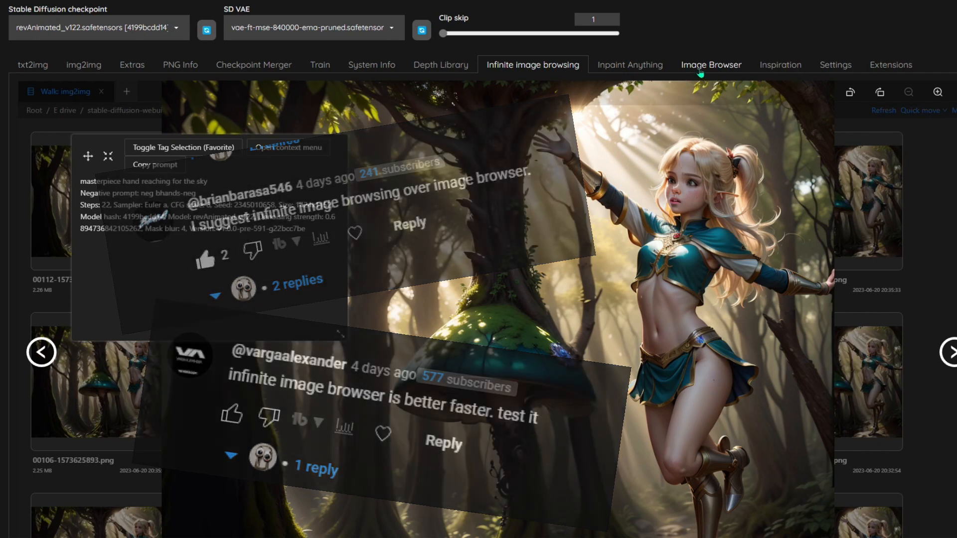
- Search the Image Browser by the EXIF keyword desert and open one matching image
left_click(677, 71)
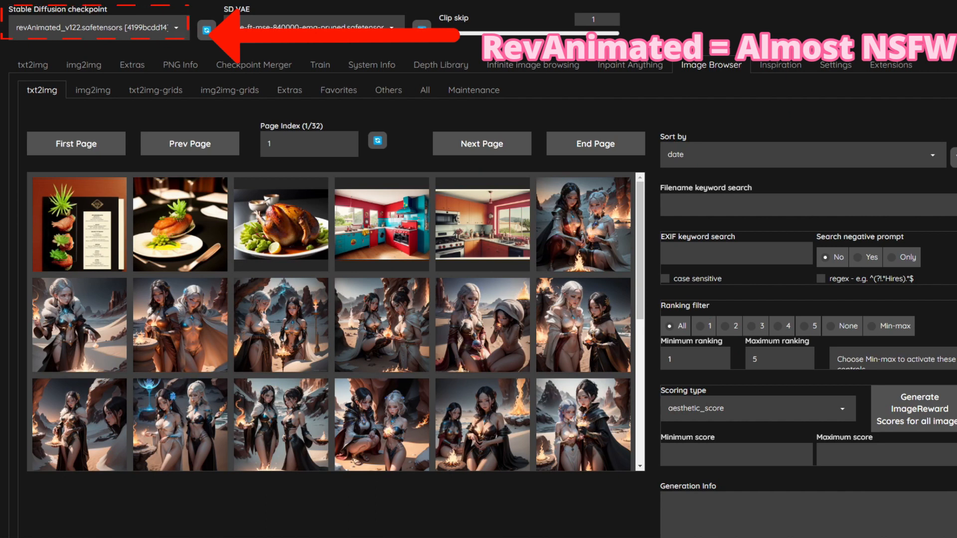
left_click(716, 252)
type("desert")
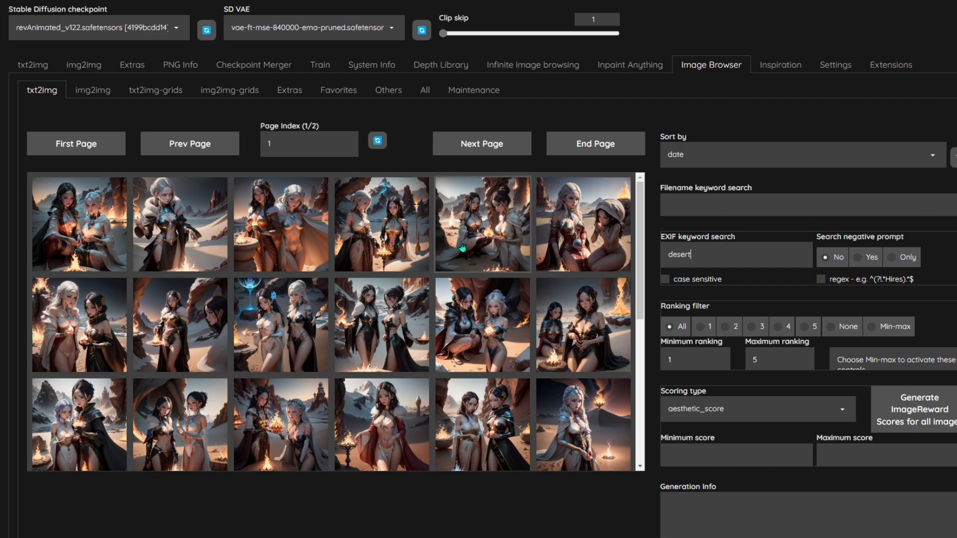
left_click(513, 264)
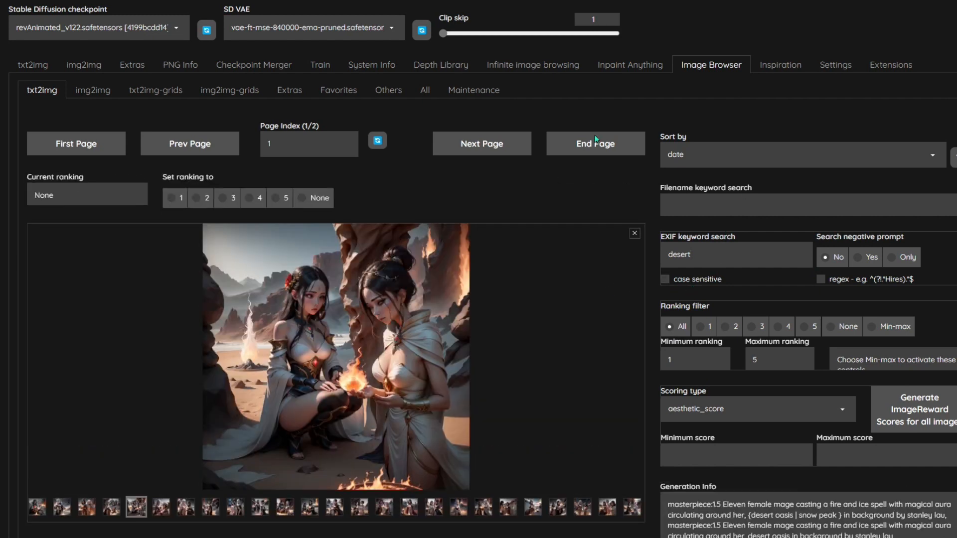
- In Infinite image browsing, open an output image and send it to img2img from its context menu
left_click(531, 70)
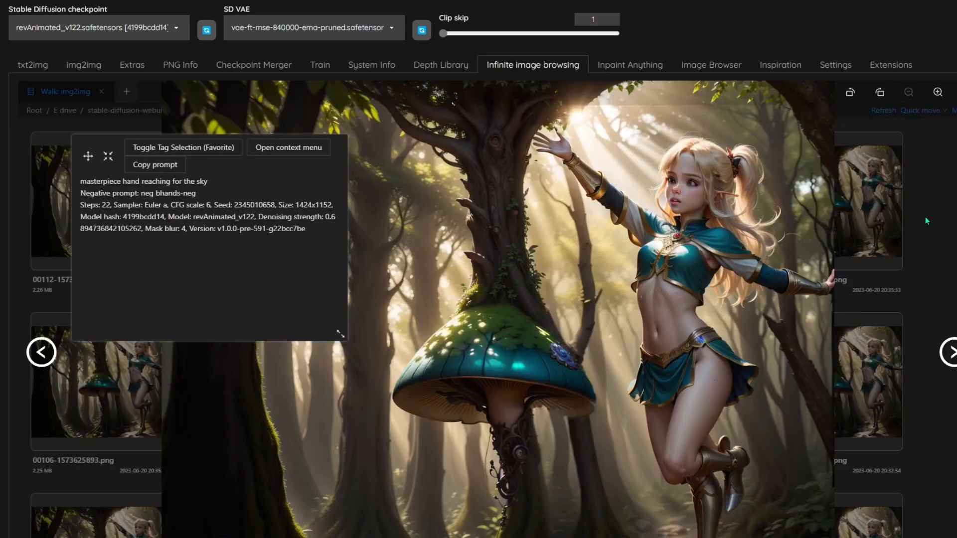
left_click(956, 92)
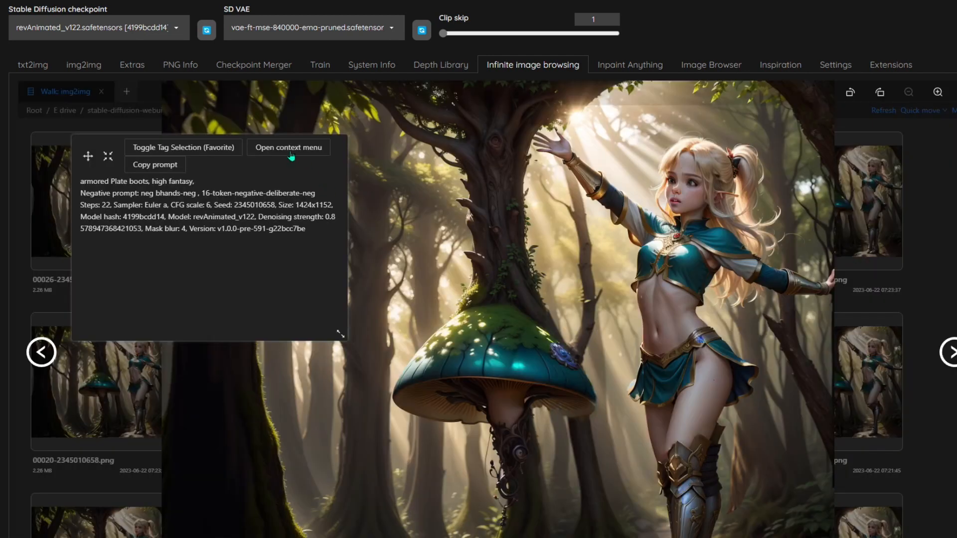
mouse_move(290, 156)
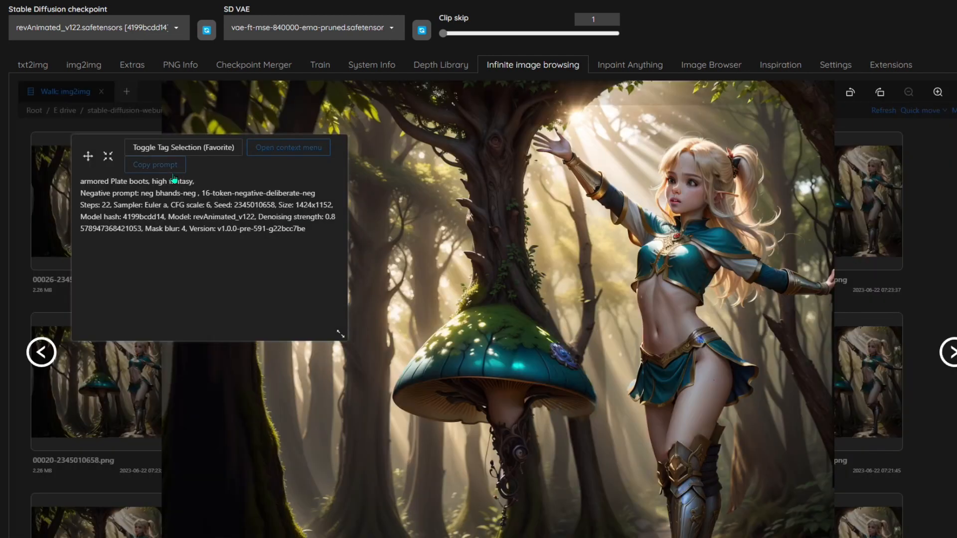
mouse_move(221, 155)
left_click(885, 241)
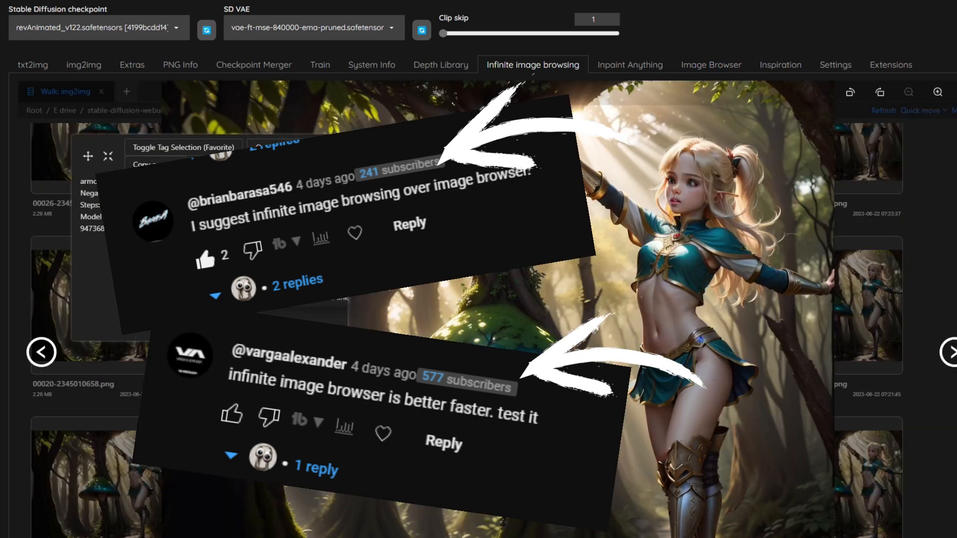
left_click(309, 149)
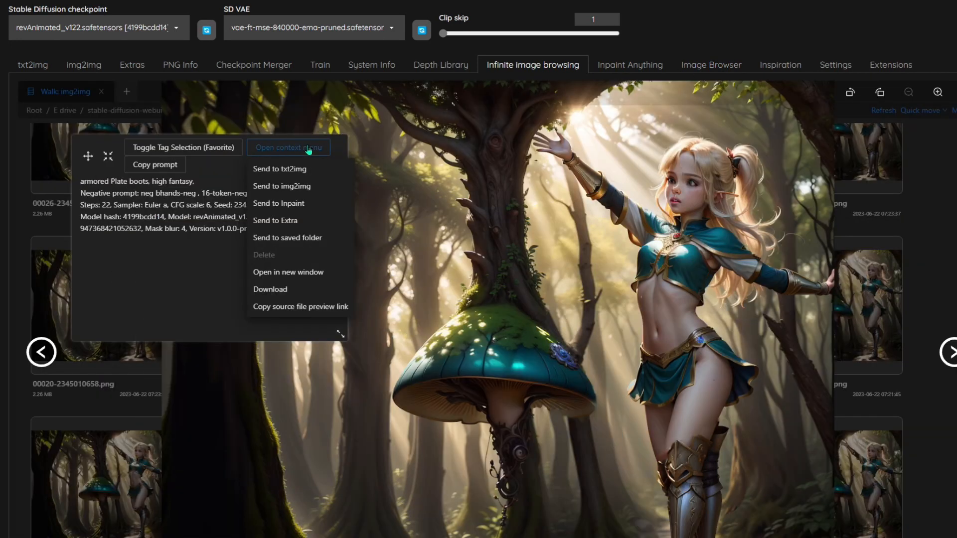
left_click(351, 186)
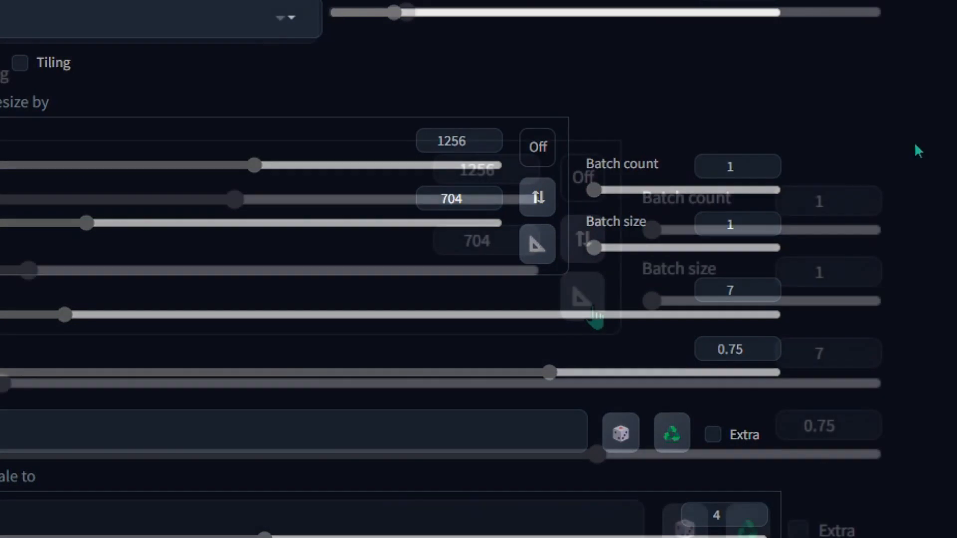
left_click(593, 309)
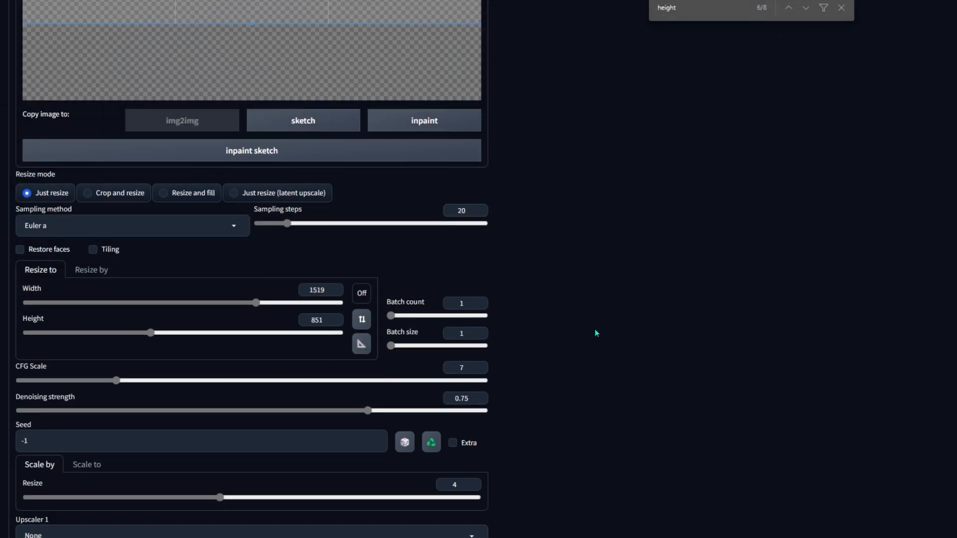
scroll(605, 270, "up", 10)
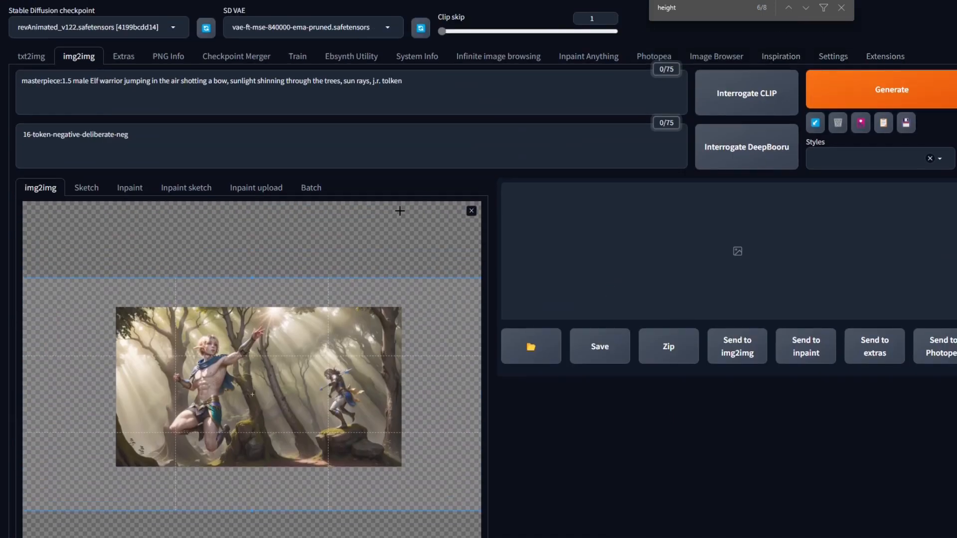
- Read through the canvas-zoom extension README's default hotkeys and features
left_click(885, 56)
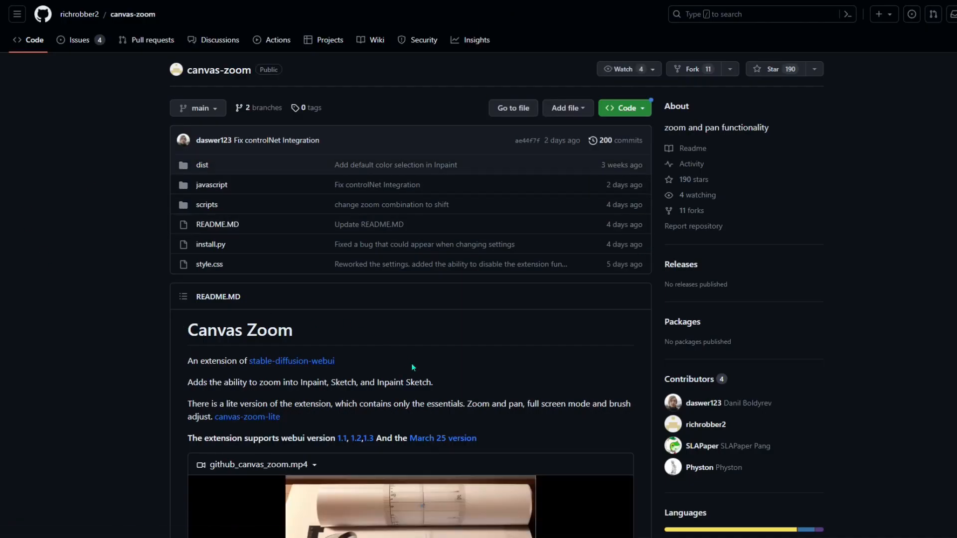
scroll(411, 363, "down", 10)
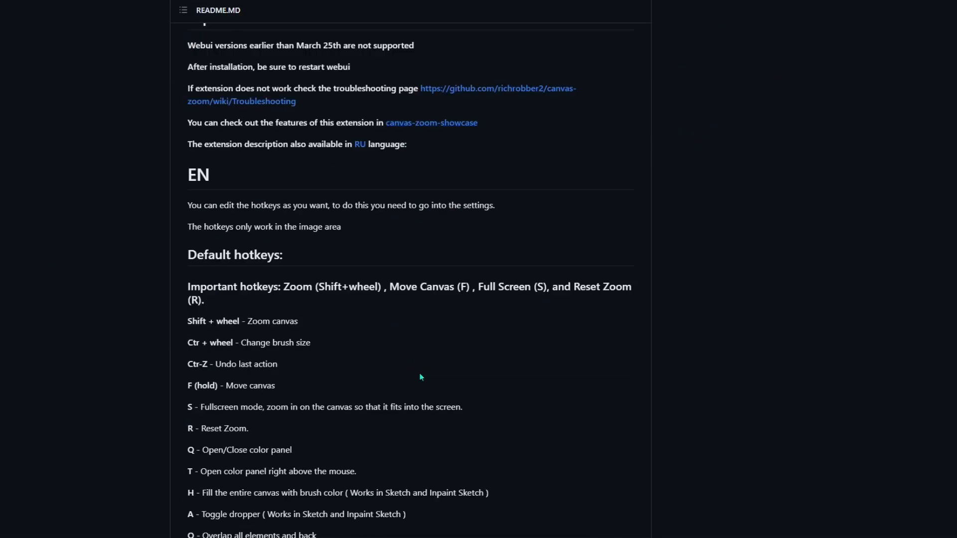
scroll(419, 374, "down", 5)
scroll(420, 378, "down", 4)
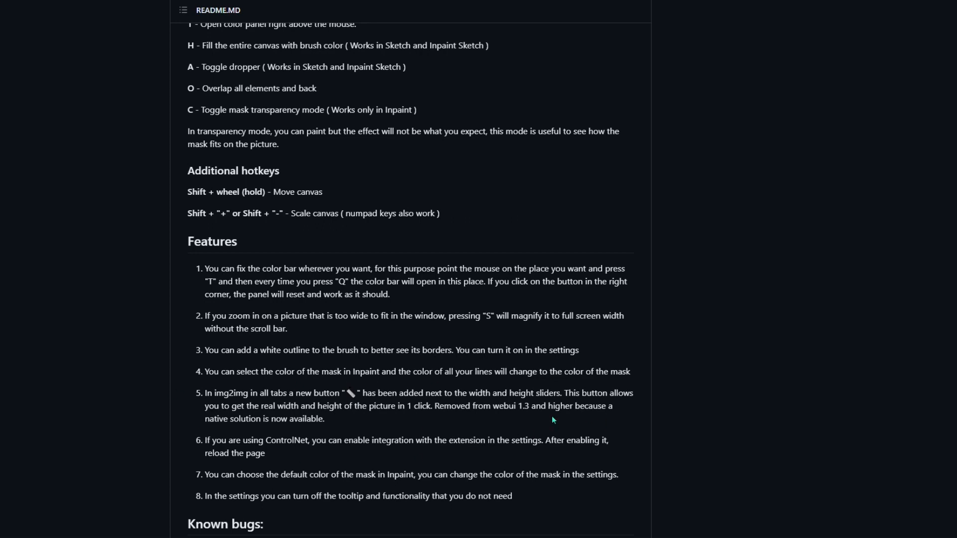
scroll(552, 420, "up", 5)
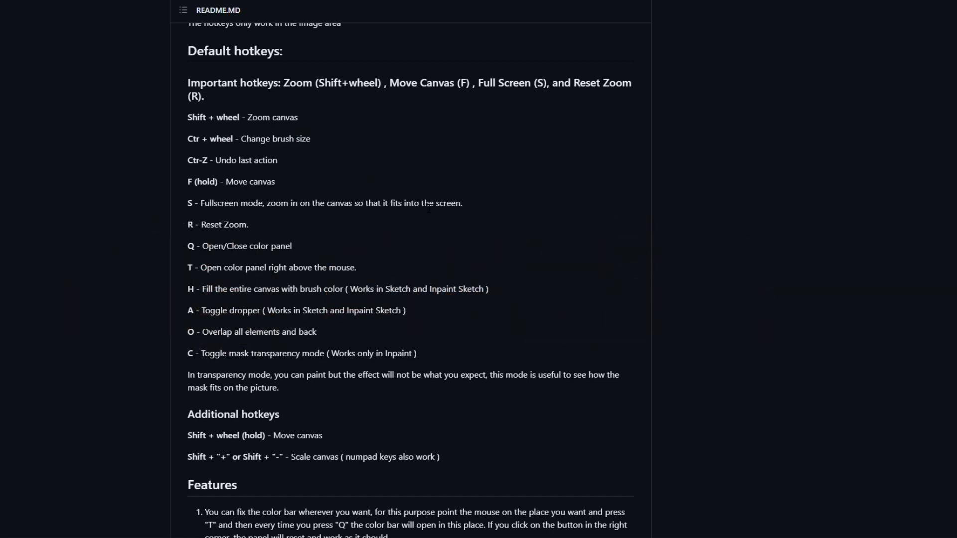
scroll(680, 255, "down", 3)
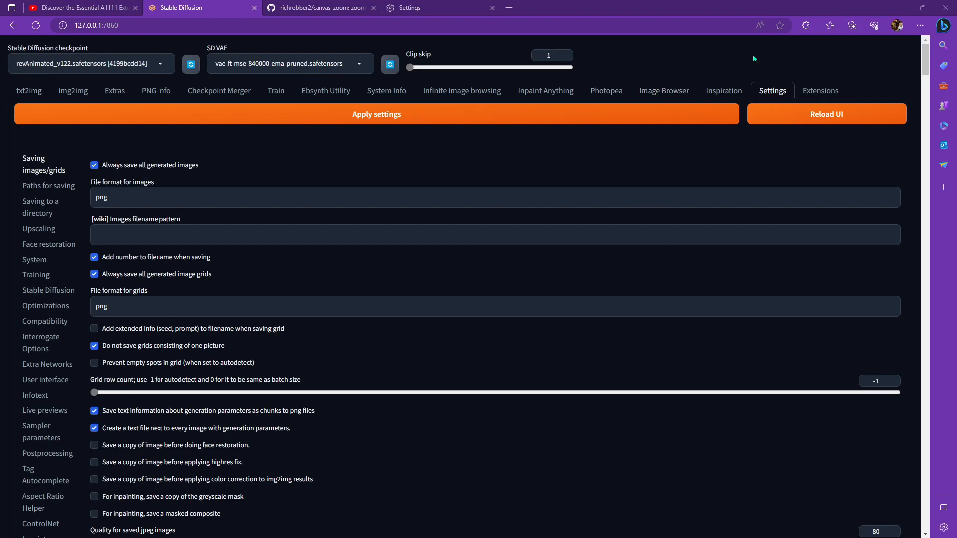
- Open the browser's Appearance settings to view the overall appearance and theme options
left_click(919, 26)
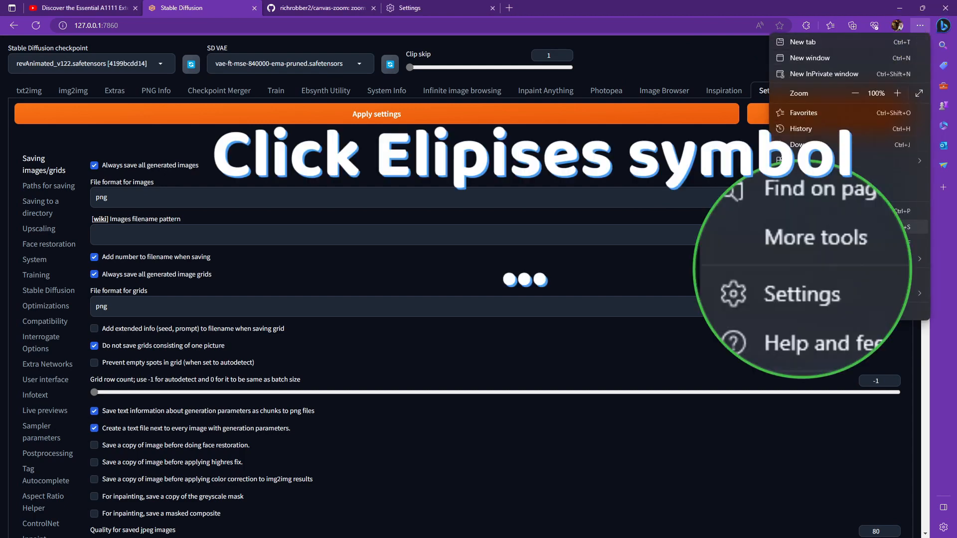
left_click(820, 278)
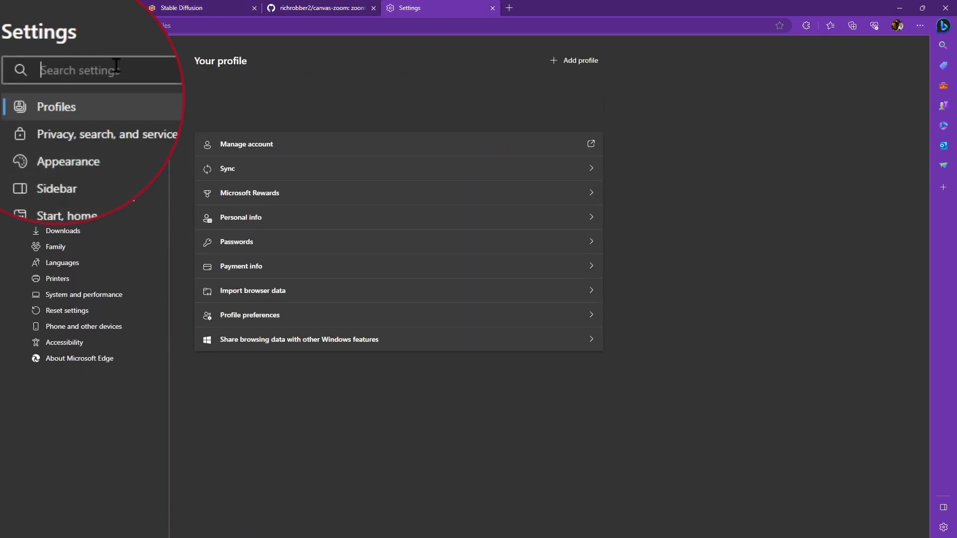
left_click(106, 164)
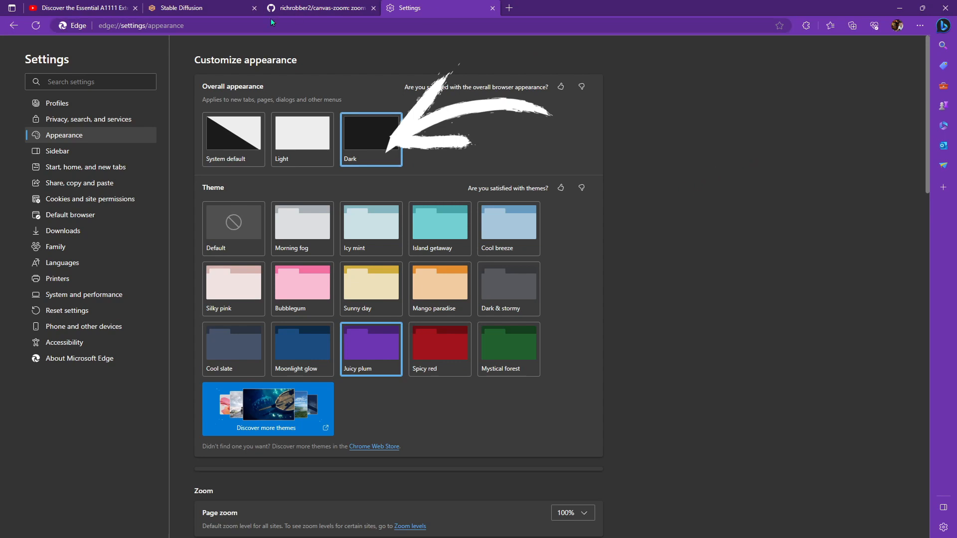
- Set the Gradio theme to freddyaboulton/dracula_revamped in User interface settings, apply the settings and reload the UI
left_click(217, 11)
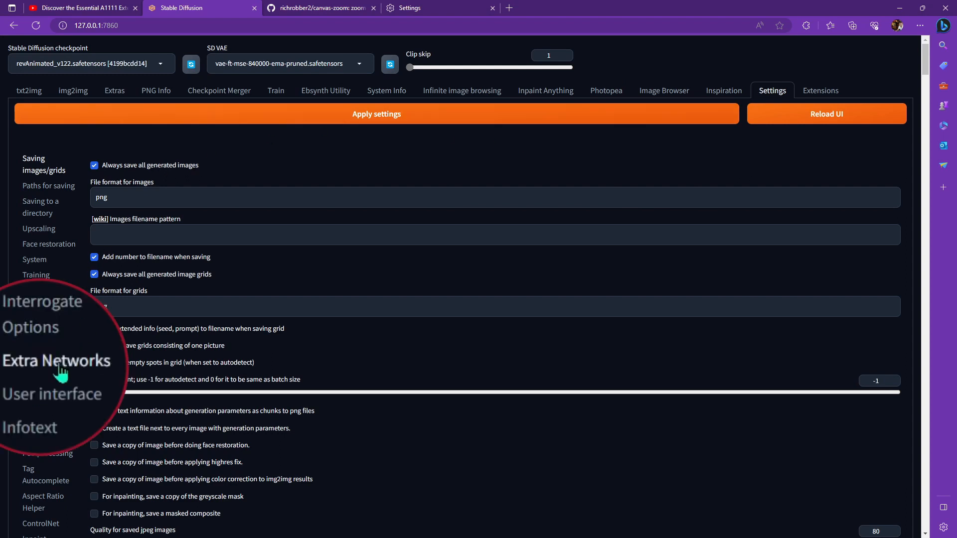
left_click(50, 381)
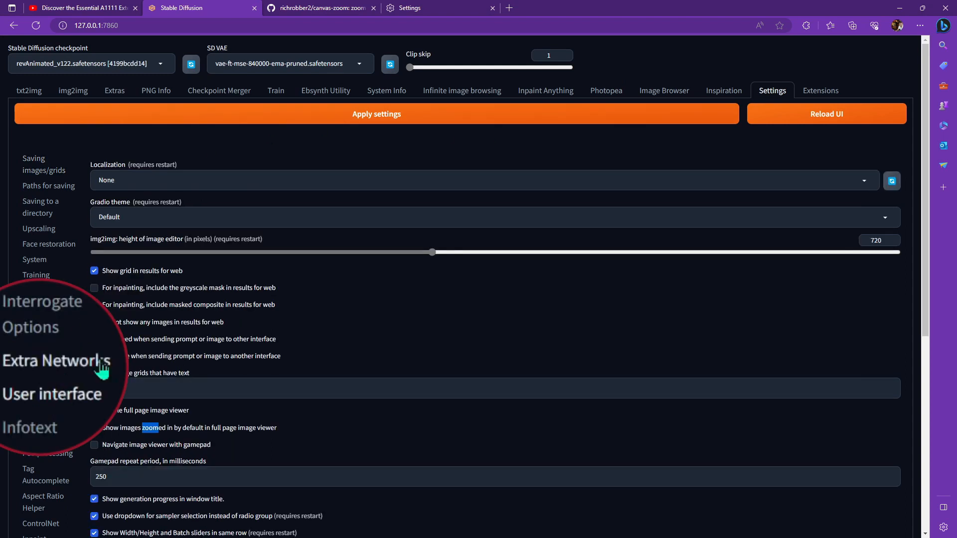
left_click(178, 213)
scroll(189, 278, "down", 3)
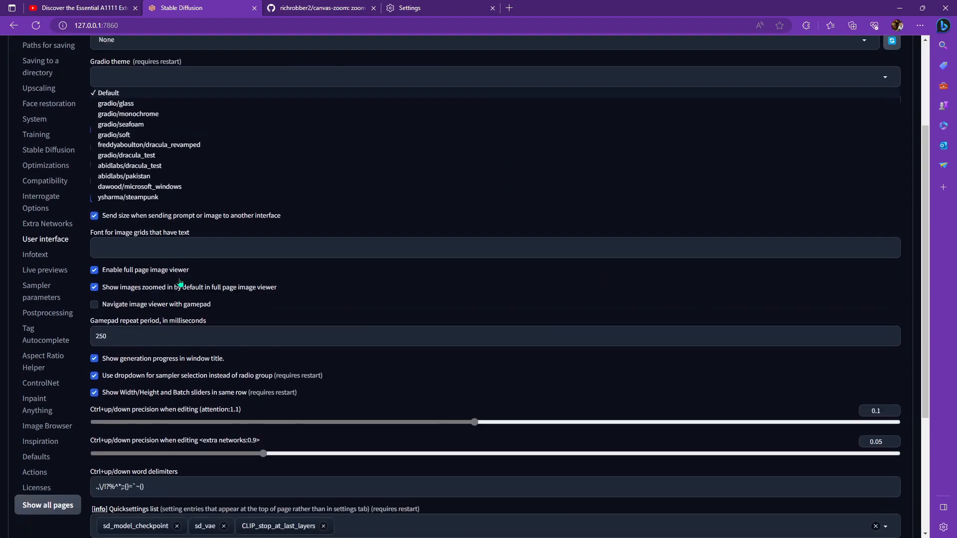
scroll(180, 283, "up", 3)
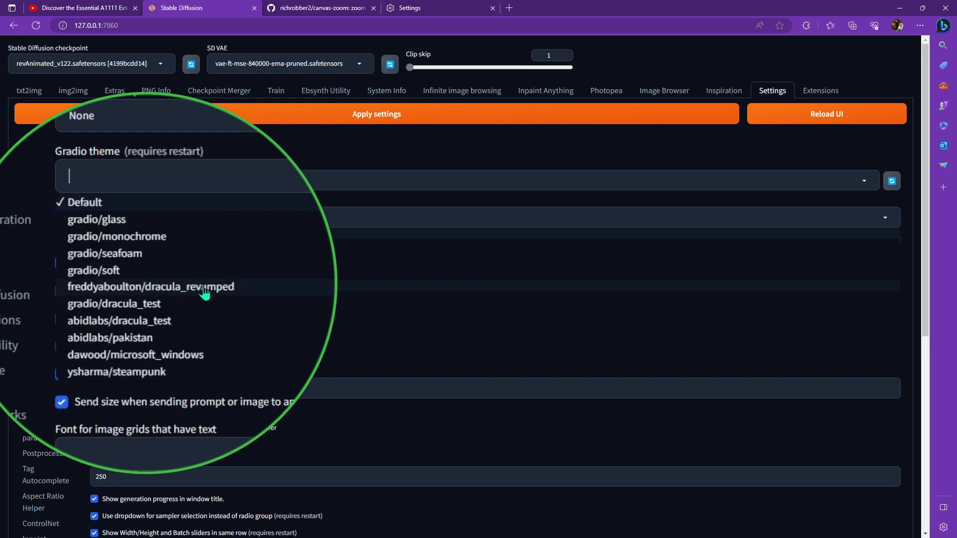
left_click(202, 295)
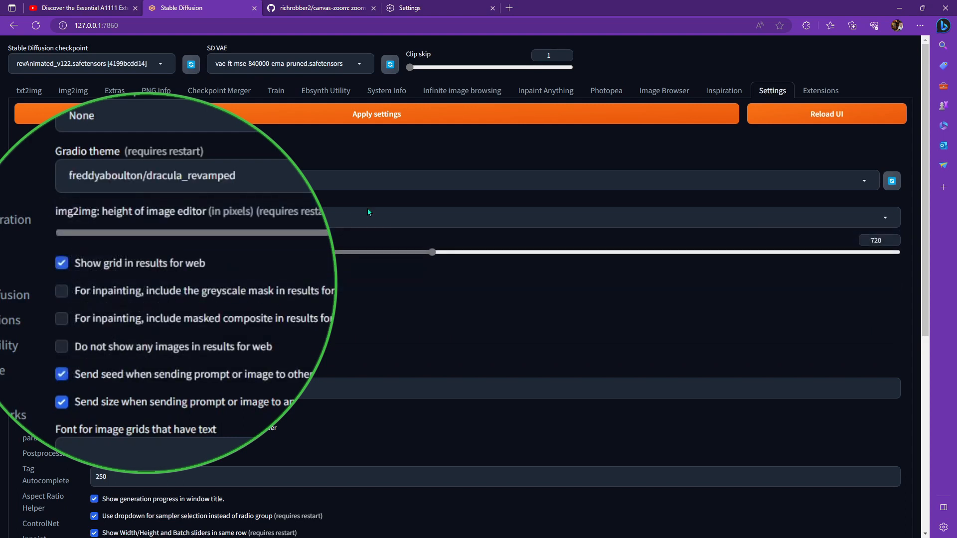
left_click(387, 120)
left_click(831, 120)
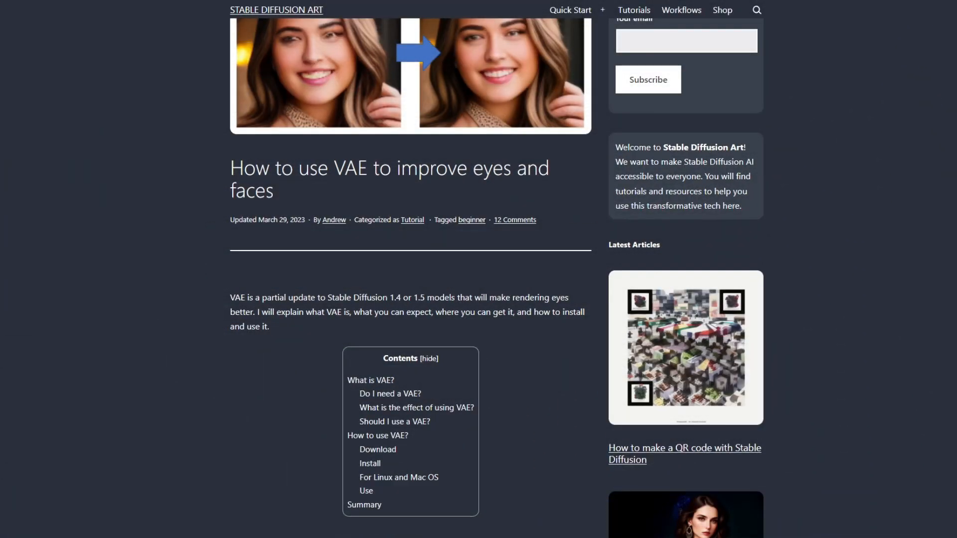
- Review the VAE article and open the SD VAE quick-setting selector
scroll(434, 255, "up", 2)
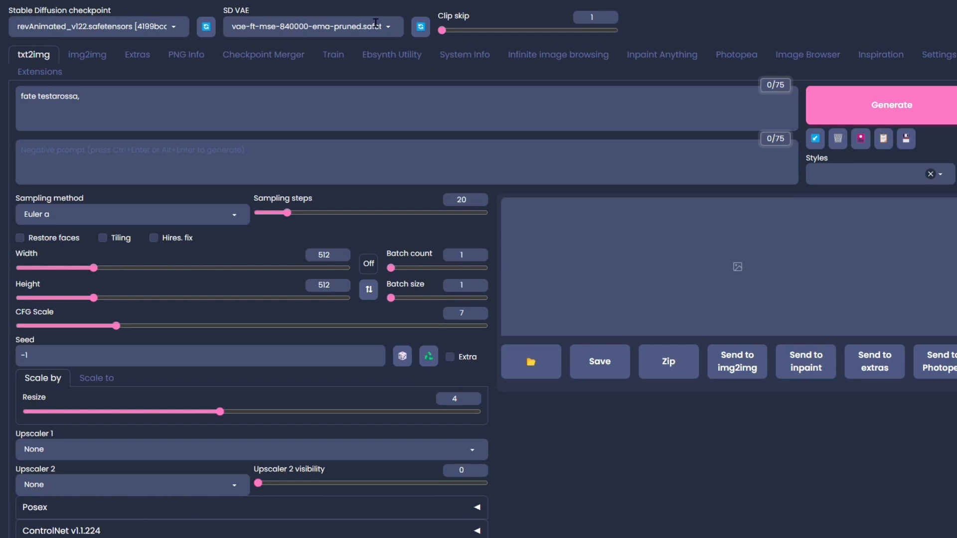
left_click(366, 29)
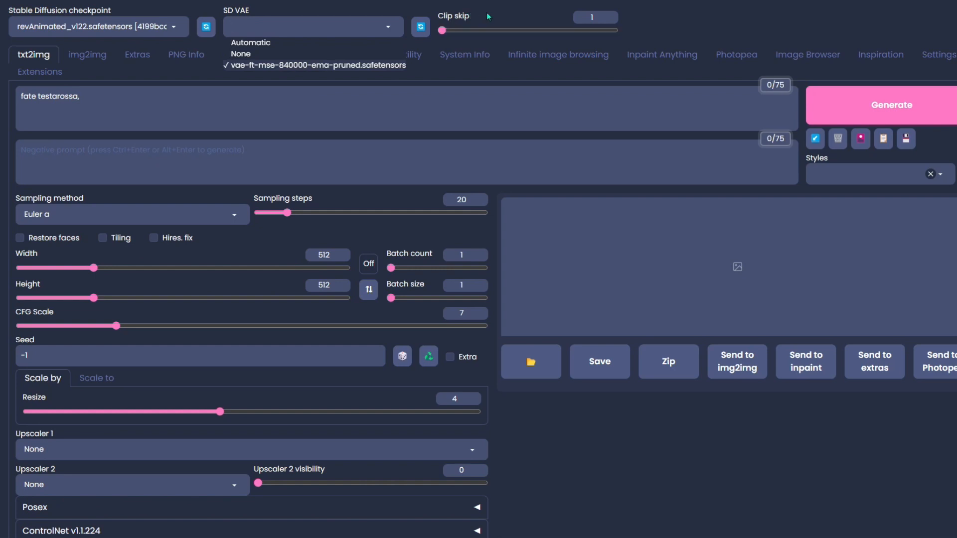
left_click(643, 5)
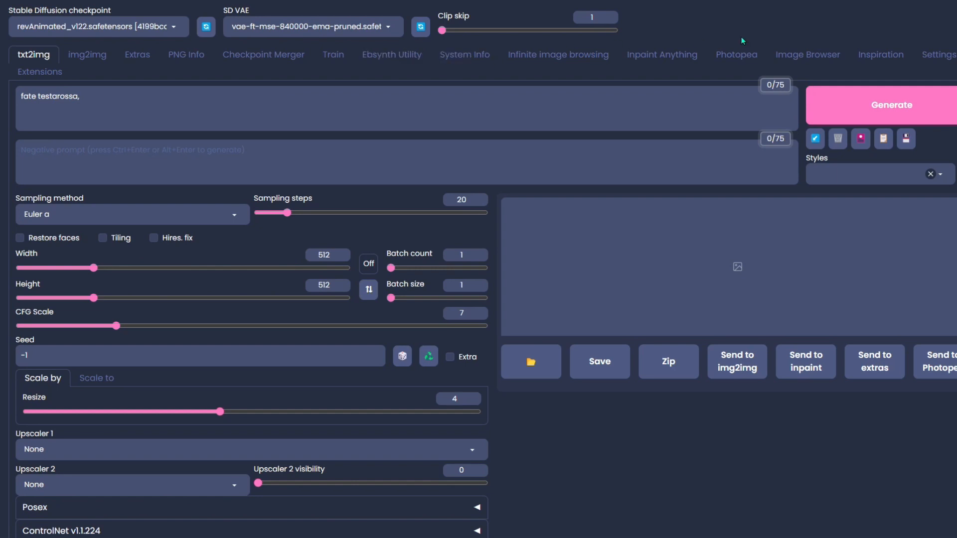
- Open the User interface settings and browse the entries available for the Quicksettings list
left_click(937, 55)
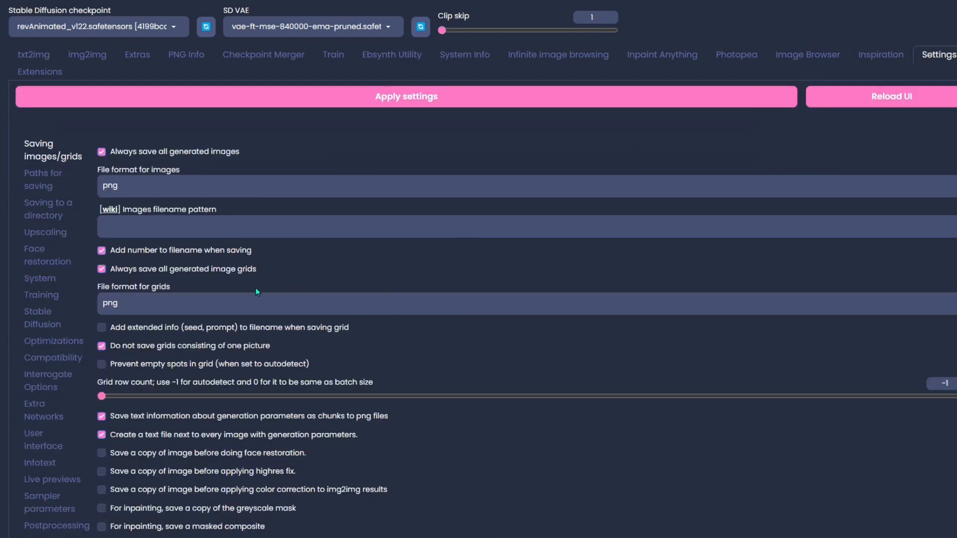
scroll(200, 288, "down", 3)
left_click(39, 283)
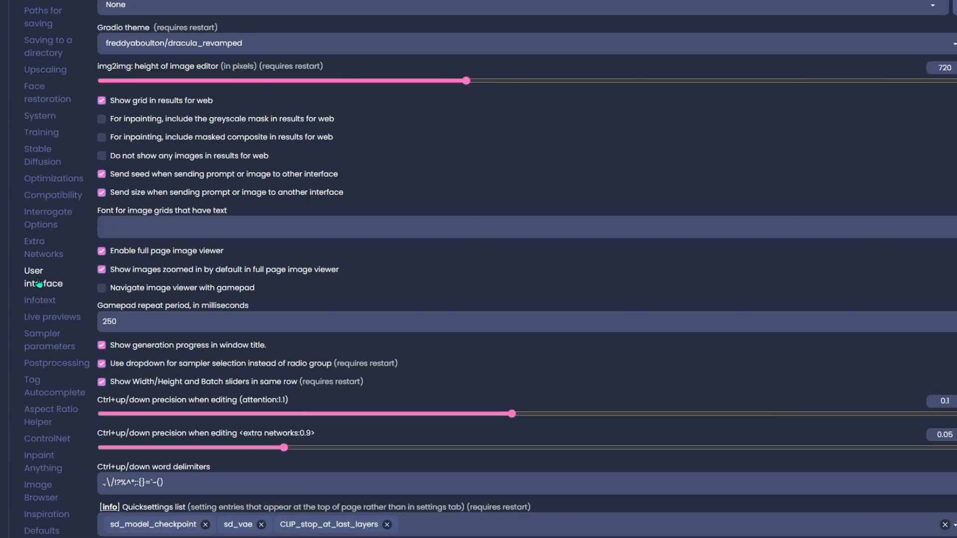
scroll(39, 283, "down", 3)
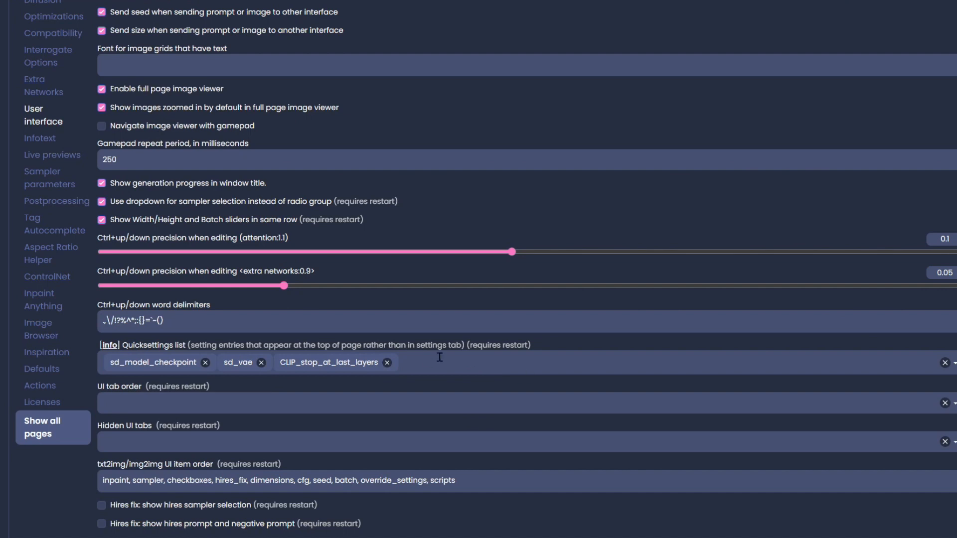
left_click(524, 368)
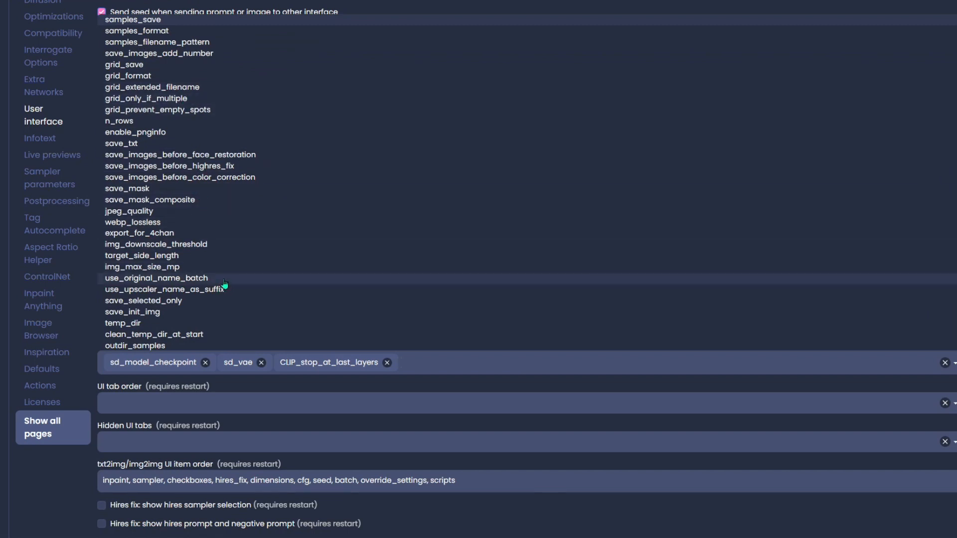
left_click(55, 497)
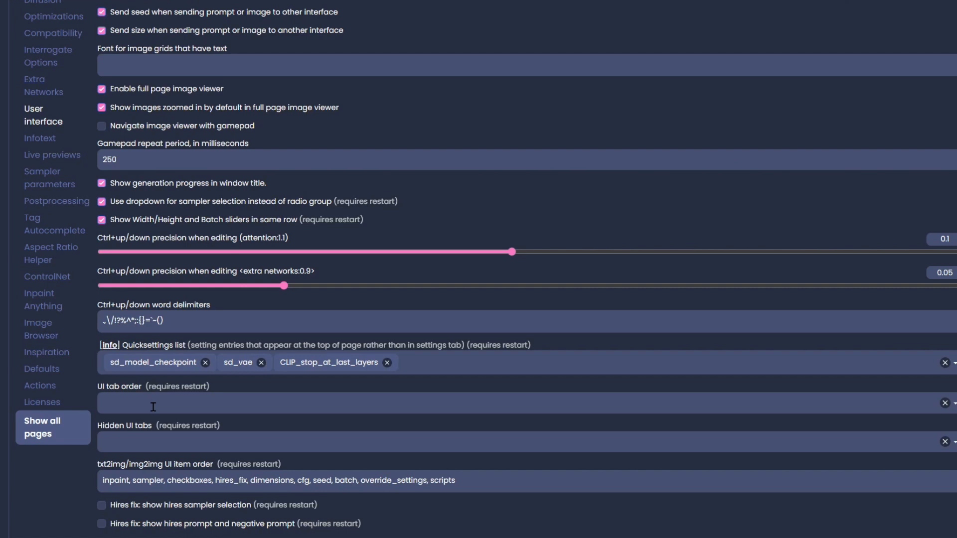
- Browse the tabs available for the UI tab order setting
scroll(258, 446, "up", 6)
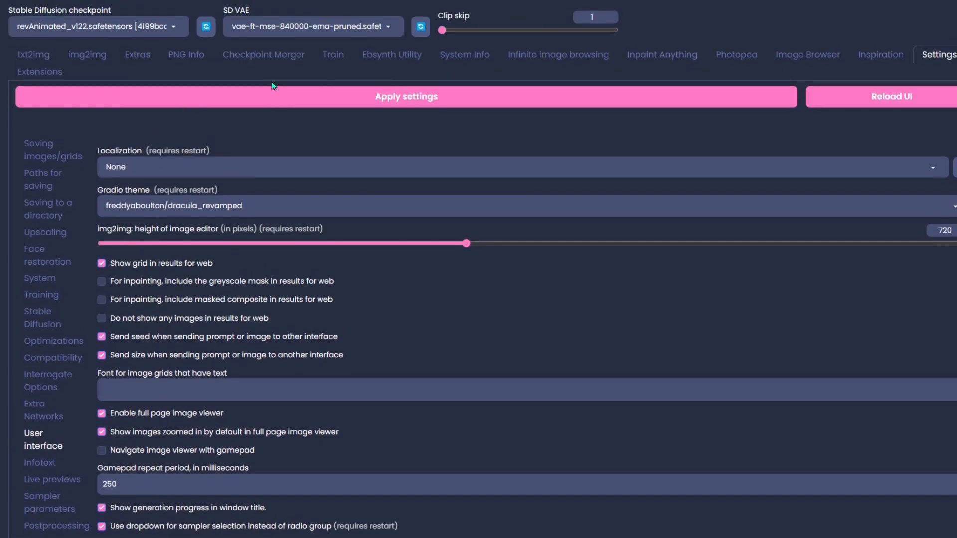
scroll(387, 301, "down", 6)
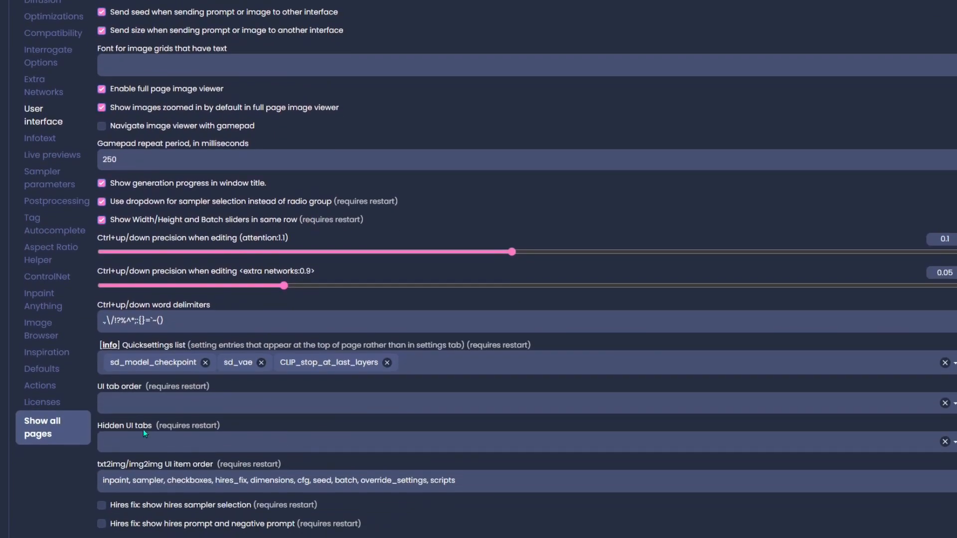
left_click(143, 404)
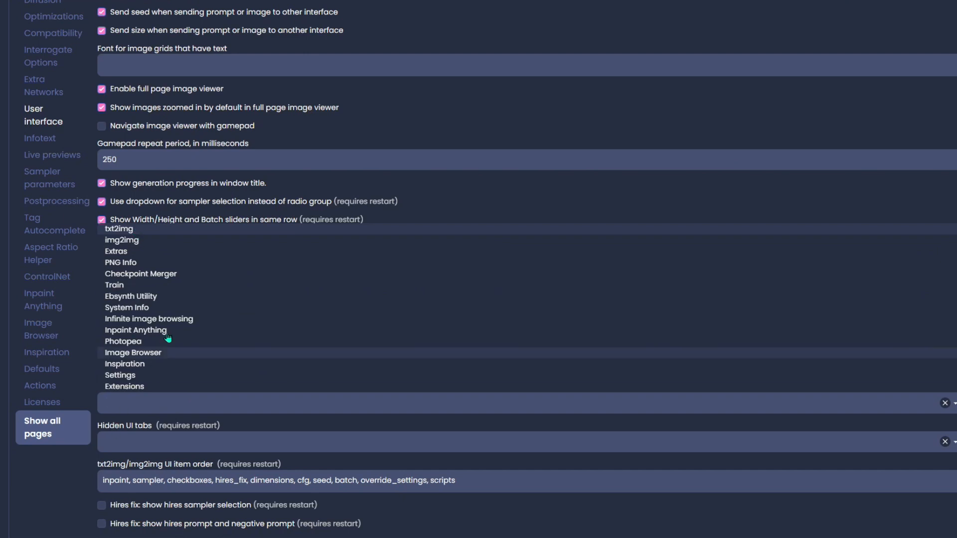
left_click(27, 494)
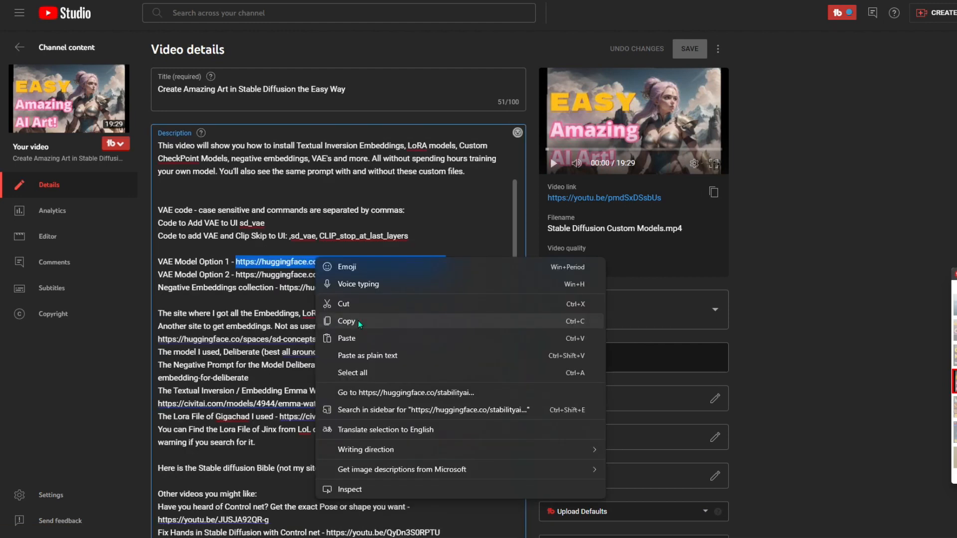
- Follow the VAE model link and download vae-ft-mse-840000-ema-pruned.safetensors from Hugging Face
left_click(358, 322)
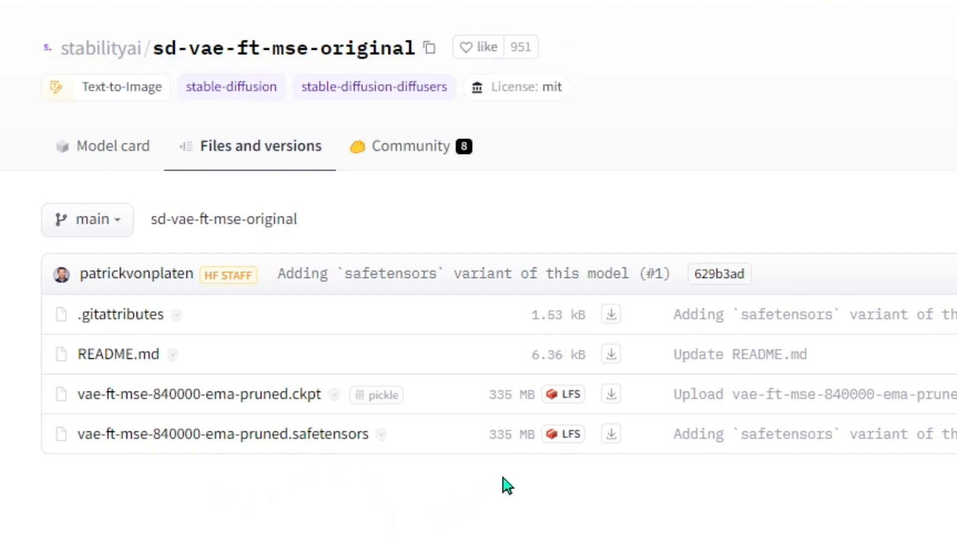
left_click(612, 437)
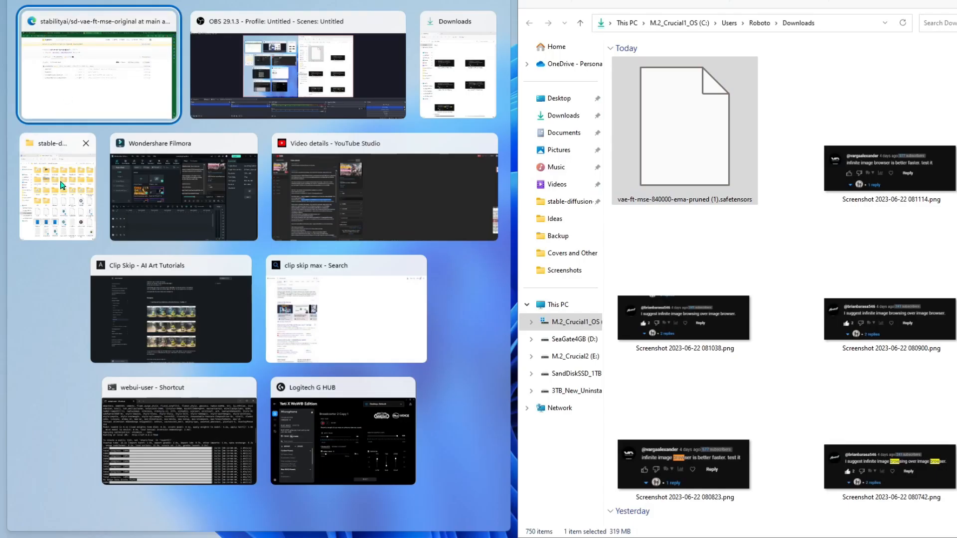
left_click(92, 60)
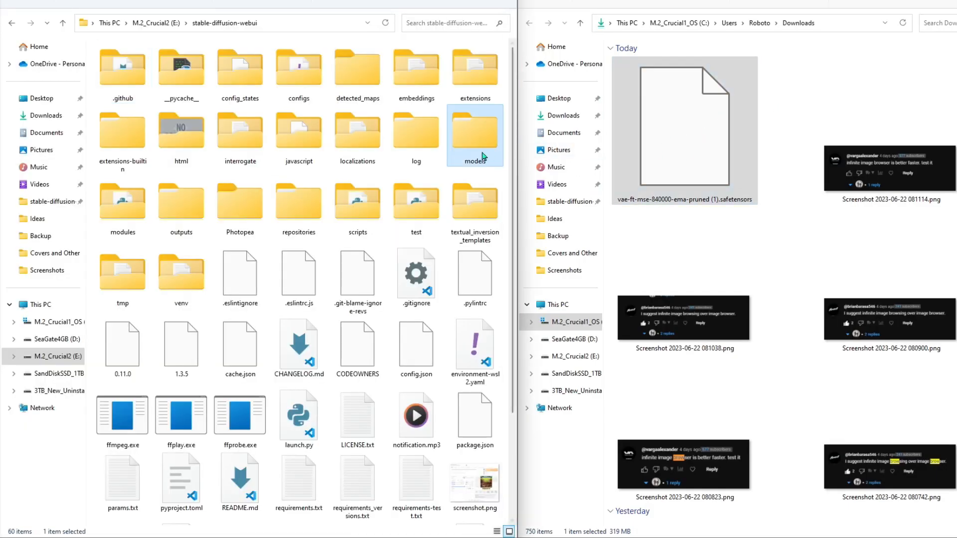
- Move the downloaded VAE file into the stable-diffusion-webui models/VAE folder
double_click(484, 136)
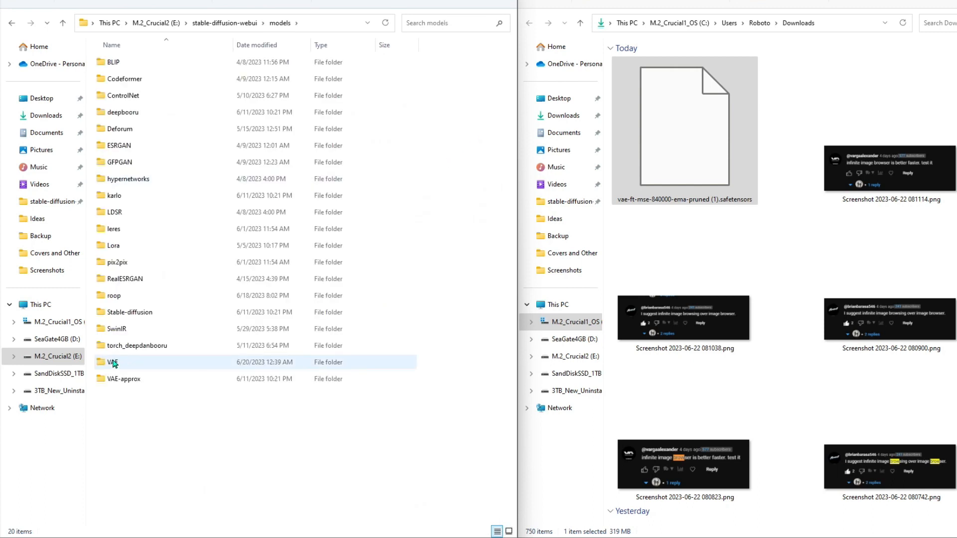
double_click(114, 364)
left_click_drag(694, 150, 675, 149)
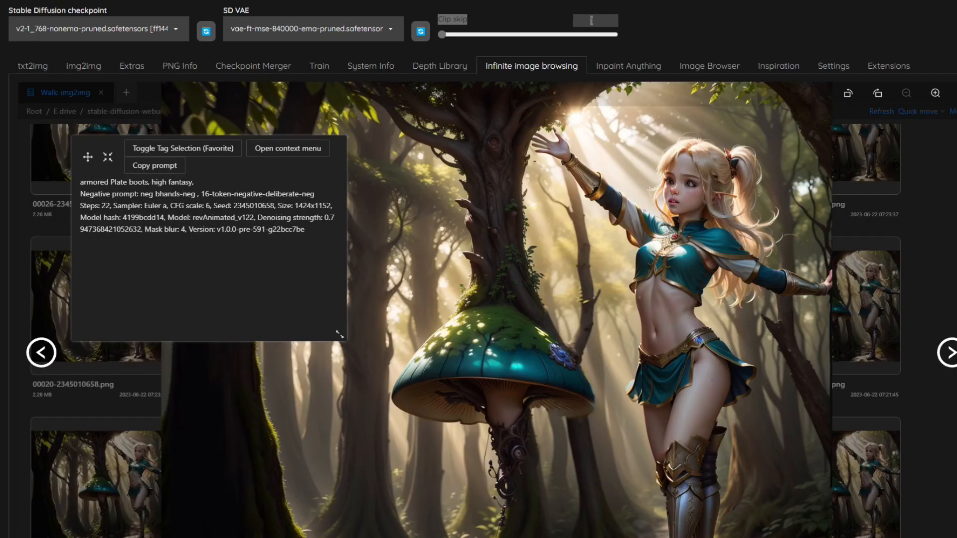
- Send the forest elf image to img2img from the Infinite image browsing context menu
left_click(284, 148)
mouse_move(324, 154)
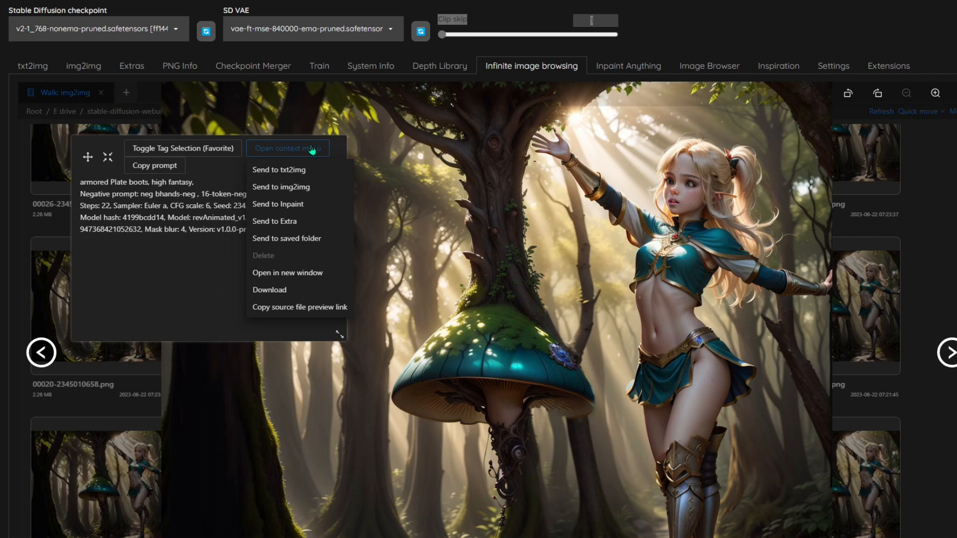
left_click(305, 187)
- Inspect the SD VAE choices at the top and the Clip skip slider
left_click(360, 27)
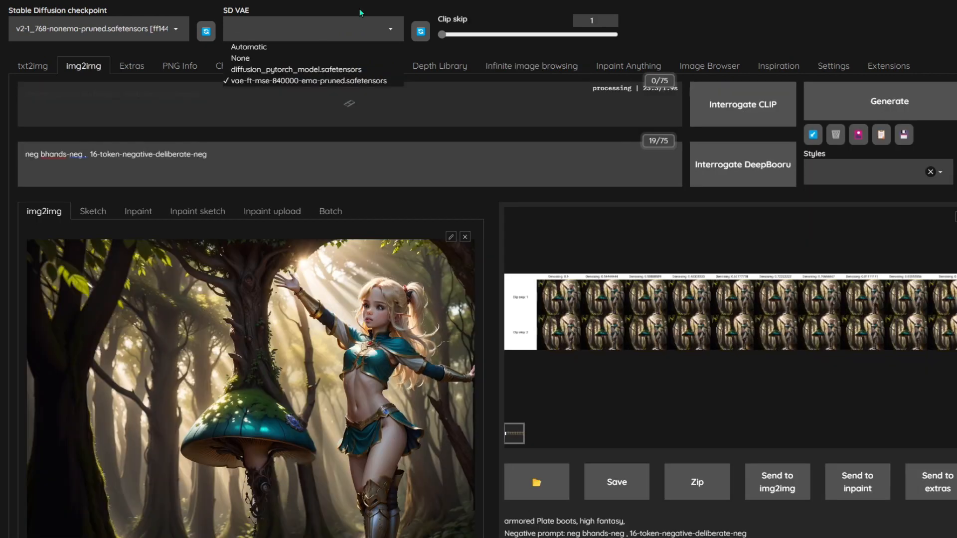
left_click(701, 34)
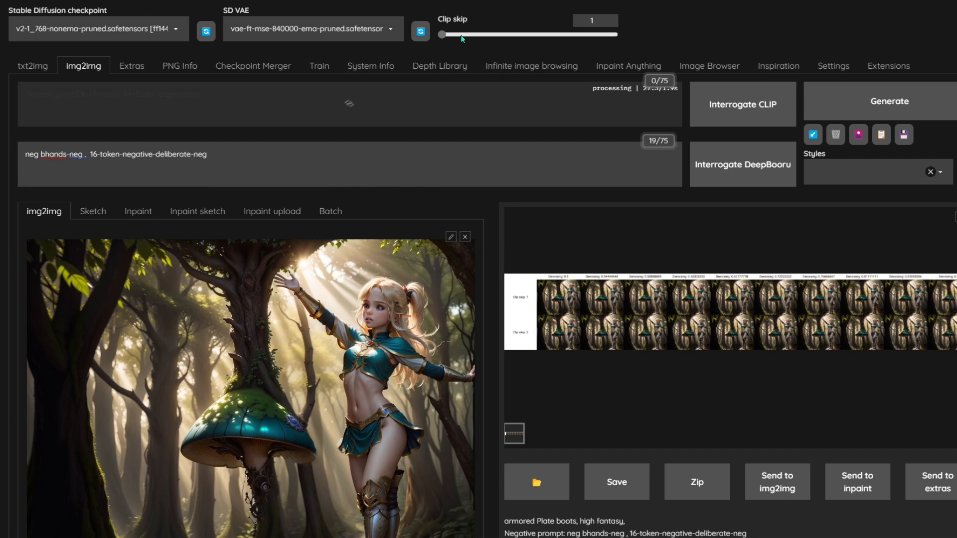
left_click(331, 29)
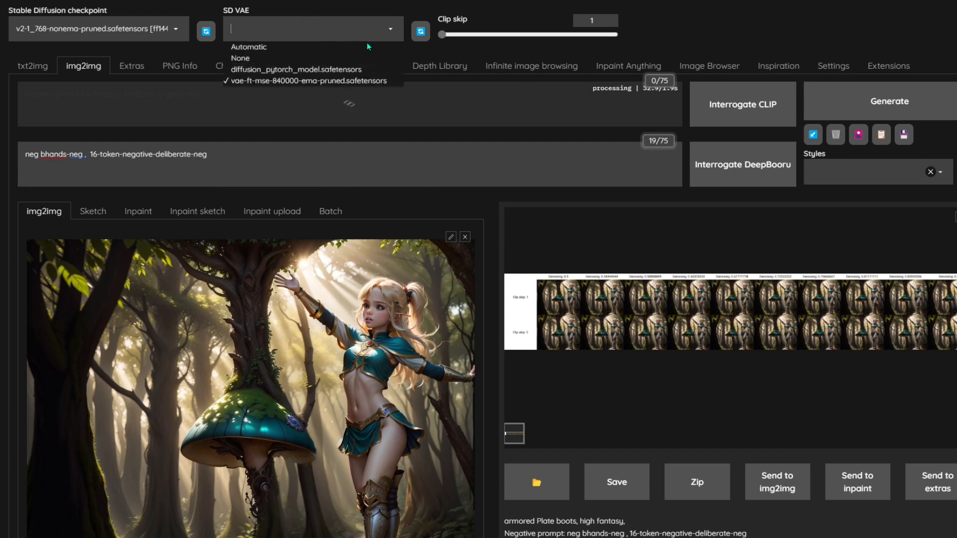
left_click(438, 29)
left_click_drag(453, 38, 377, 42)
- Select the X/Y/Z plot script for the img2img generation
scroll(377, 42, "down", 15)
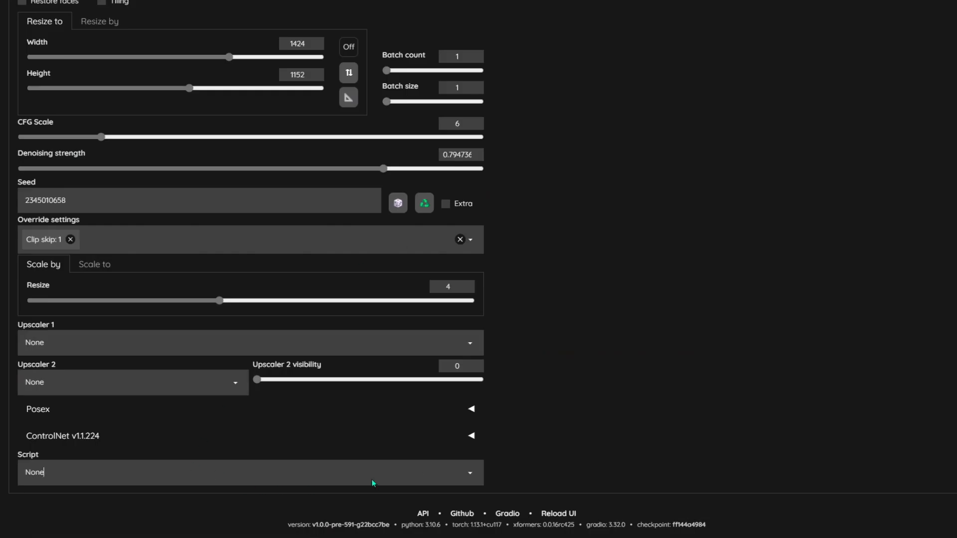
left_click(475, 480)
left_click(58, 401)
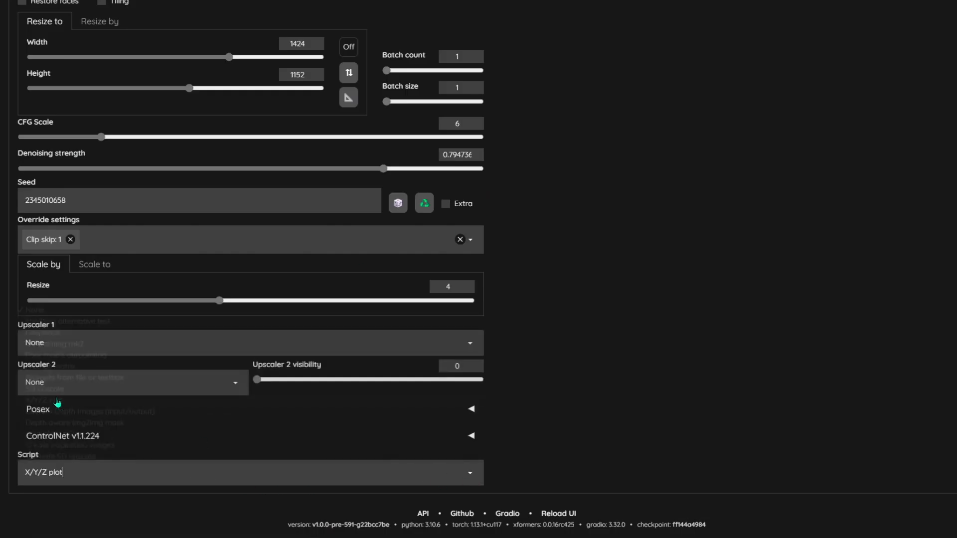
- Set the X type to VAE with values None and vae-ft-mse-840000-ema-pruned.safetensors
scroll(58, 401, "down", 3)
left_click(111, 349)
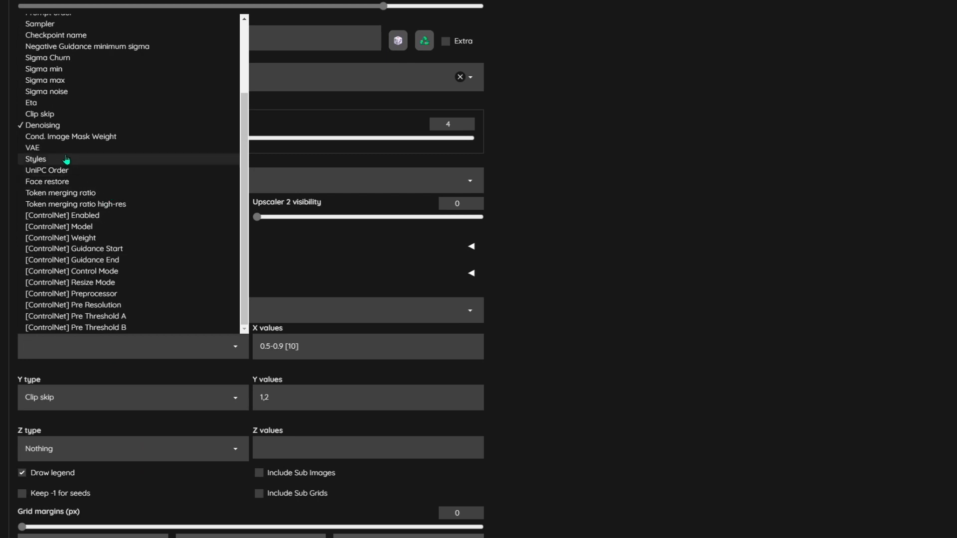
left_click(34, 147)
left_click(287, 345)
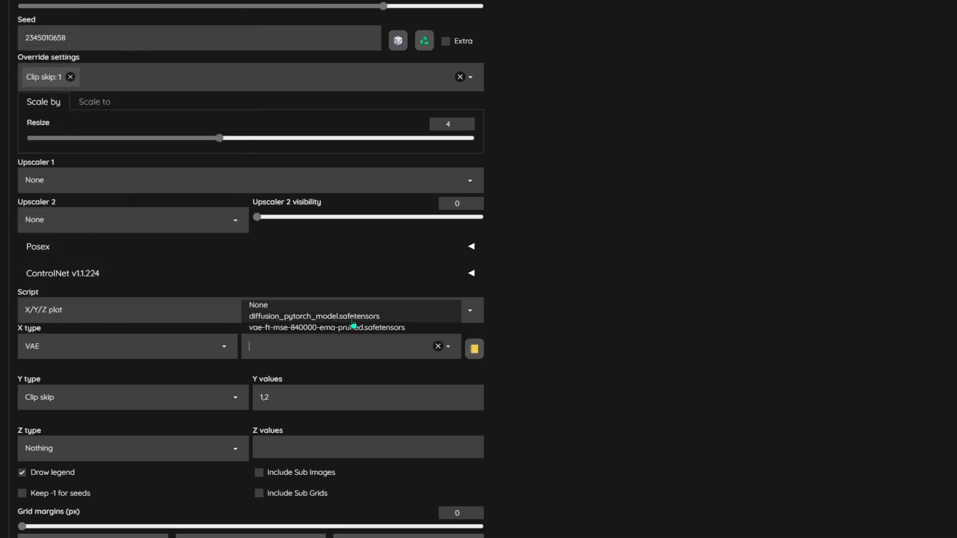
left_click(308, 304)
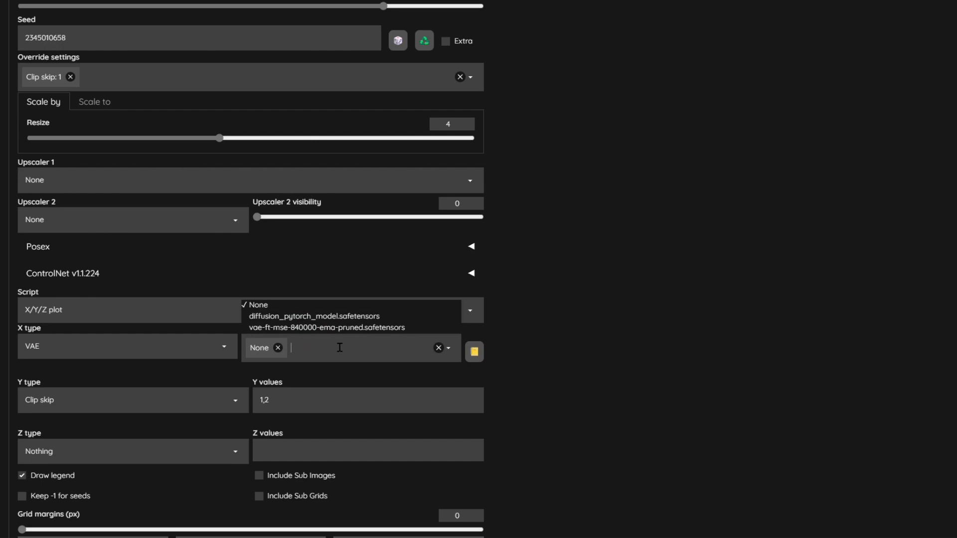
left_click(297, 329)
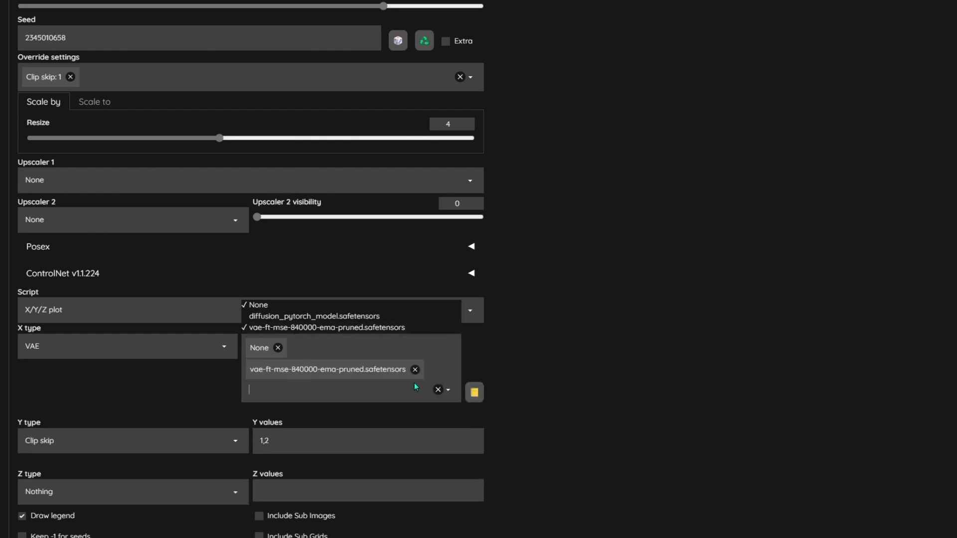
left_click(551, 357)
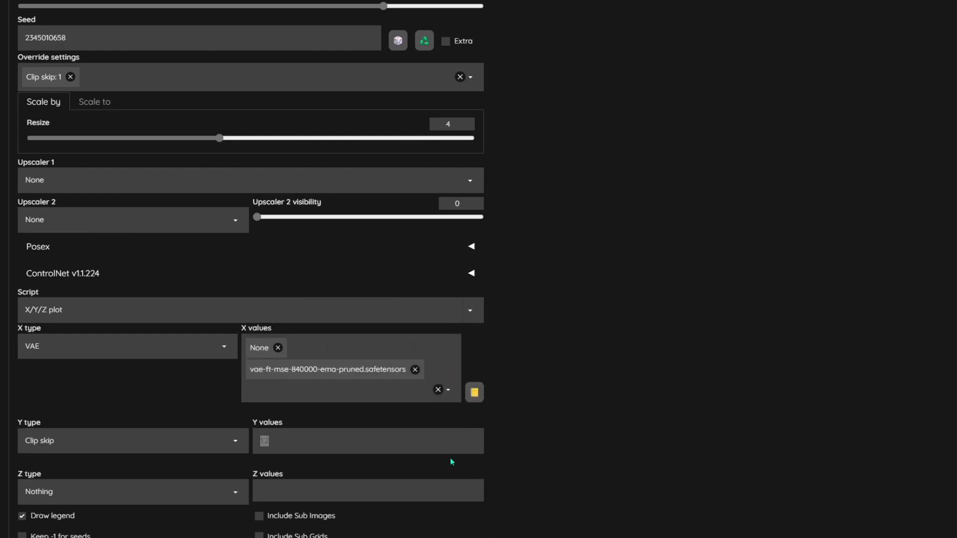
- Set the Clip skip Y values to 1-12[12]
key("BackSpace")
type("1-12")
type("[]")
type("12")
left_click(330, 442)
type("1,2,3")
key("BackSpace")
key("BackSpace")
key("BackSpace")
- Monitor the X/Y/Z plot generation progress in the console and the System Info tab
scroll(711, 342, "down", 3)
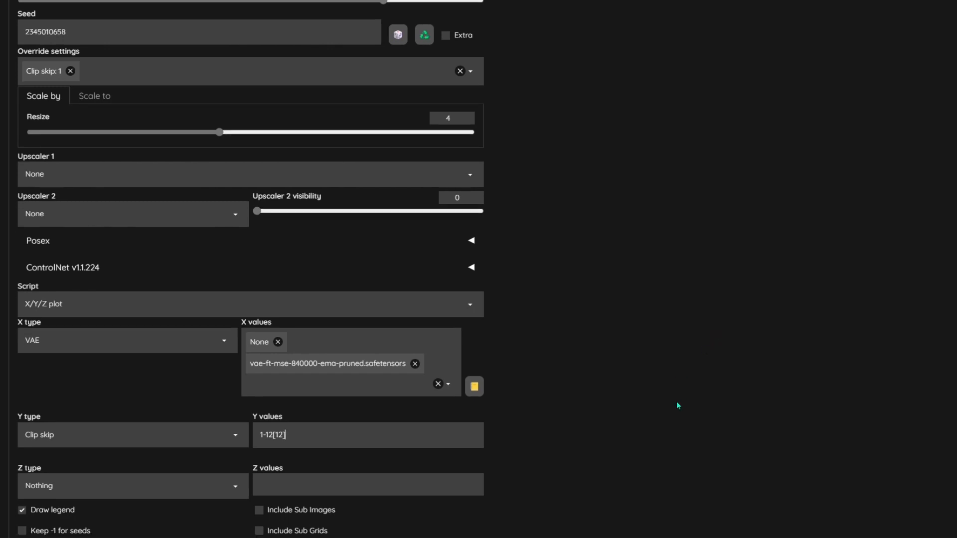
scroll(709, 403, "up", 1)
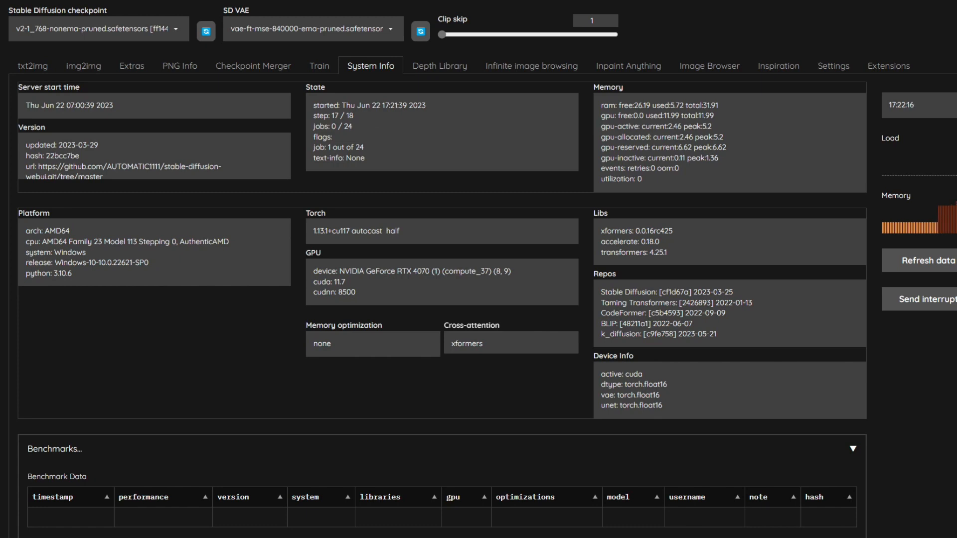
left_click_drag(723, 119, 829, 2)
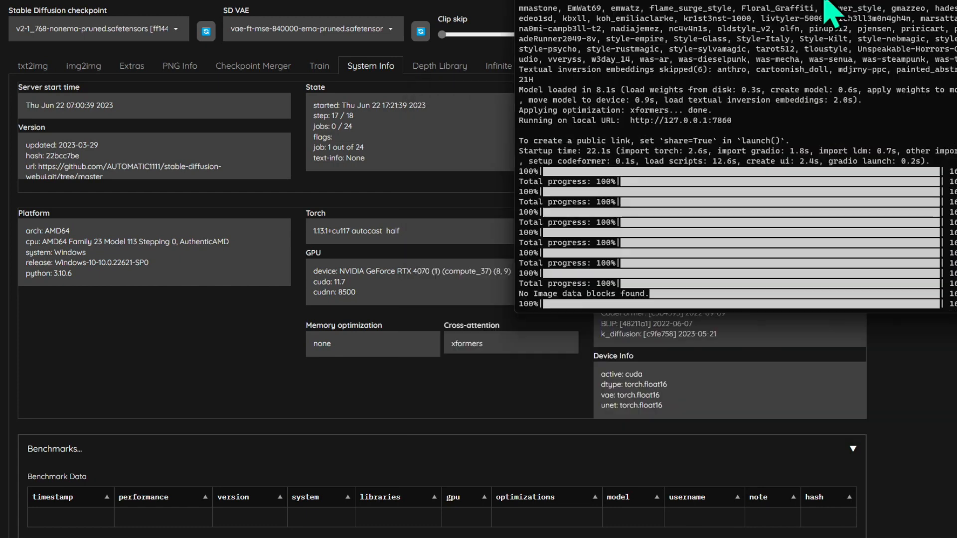
scroll(700, 174, "down", 8)
scroll(714, 229, "down", 6)
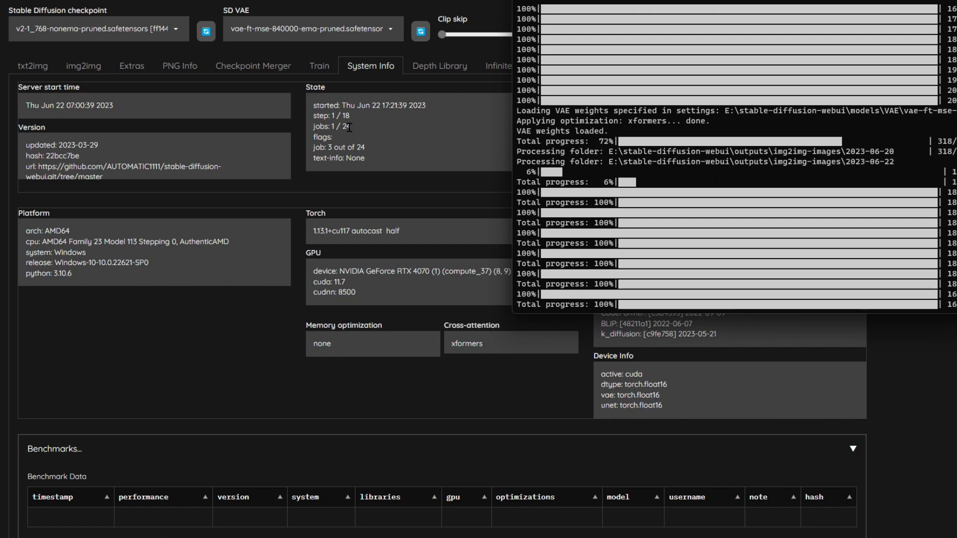
scroll(694, 188, "down", 10)
scroll(714, 213, "down", 6)
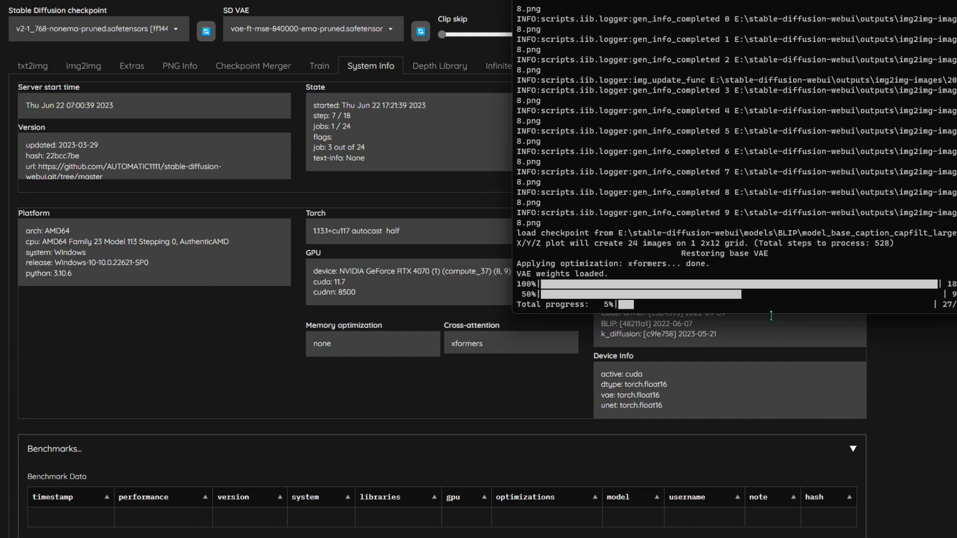
left_click(348, 116)
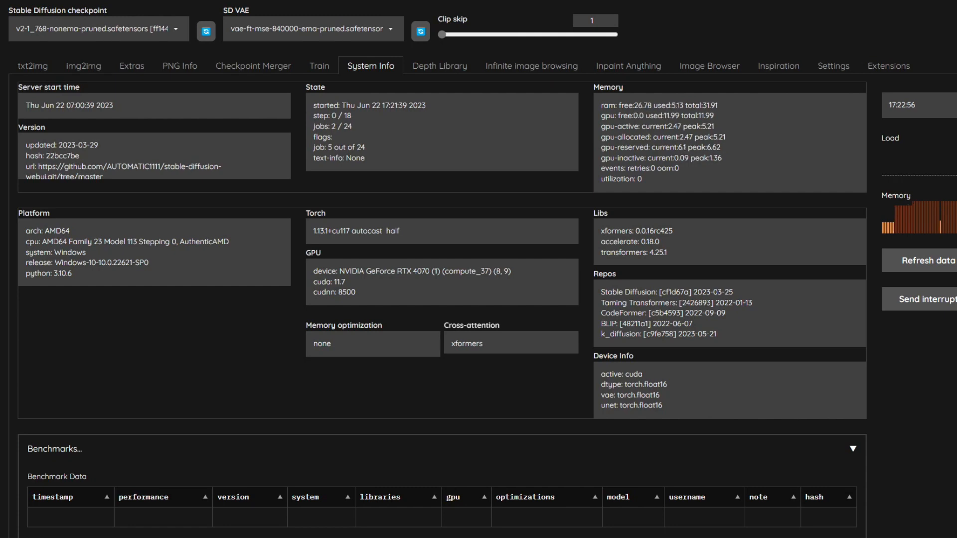
- Open the generated VAE versus Clip skip grid in a new browser tab
scroll(501, 381, "down", 5)
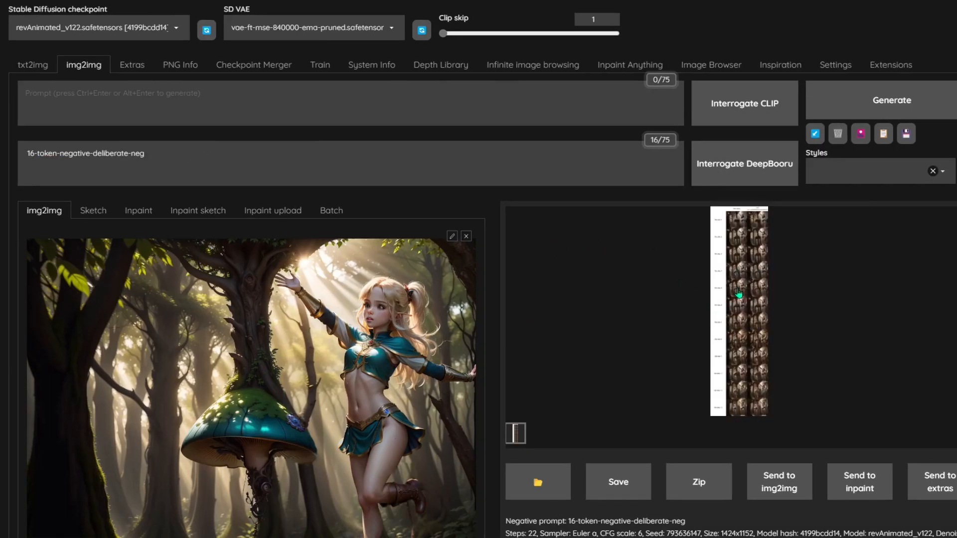
left_click(738, 293)
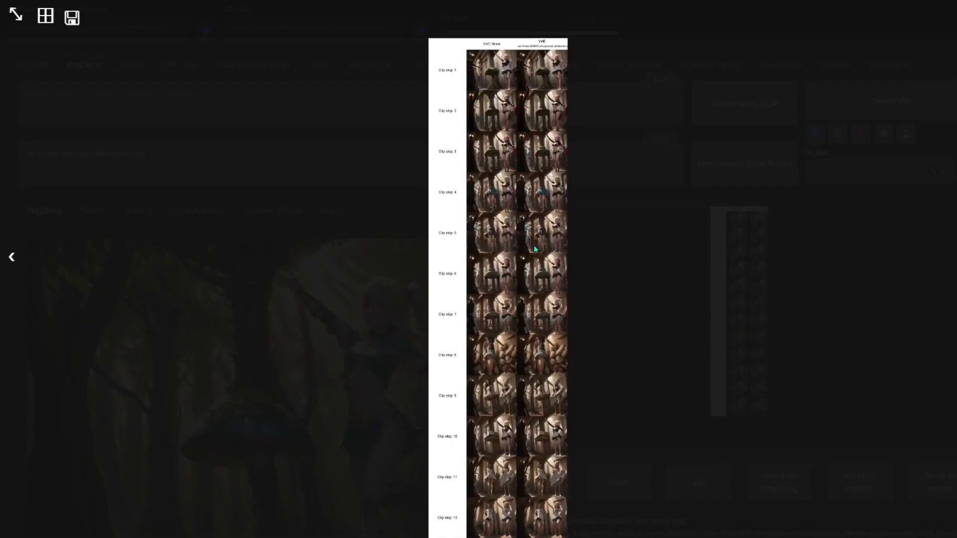
right_click(497, 187)
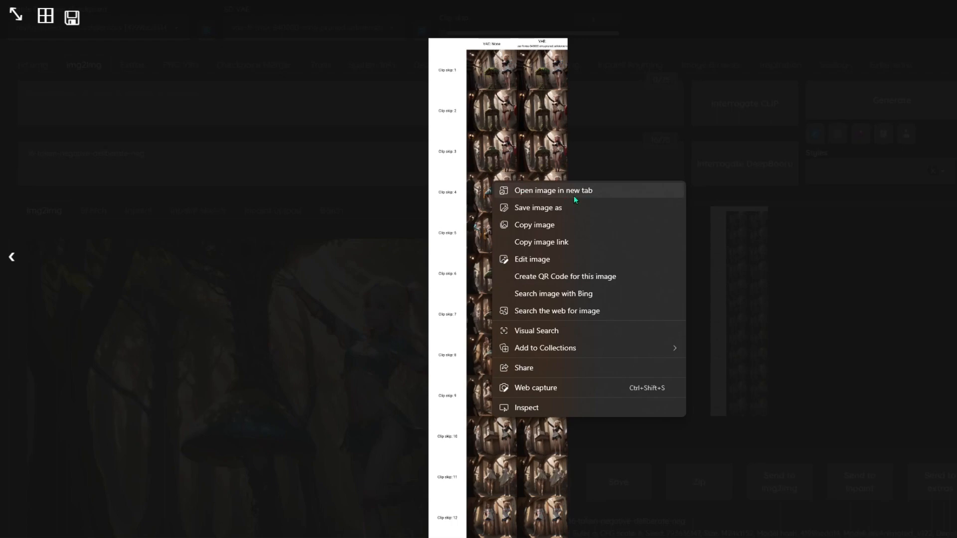
left_click(594, 192)
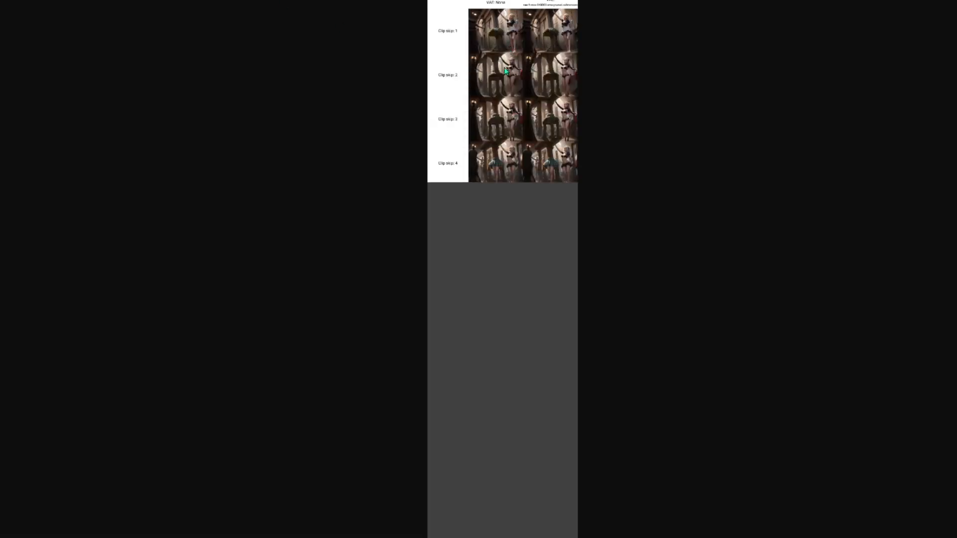
- Examine the grid images zoomed in across the Clip skip rows
left_click(495, 85)
scroll(512, 193, "up", 10)
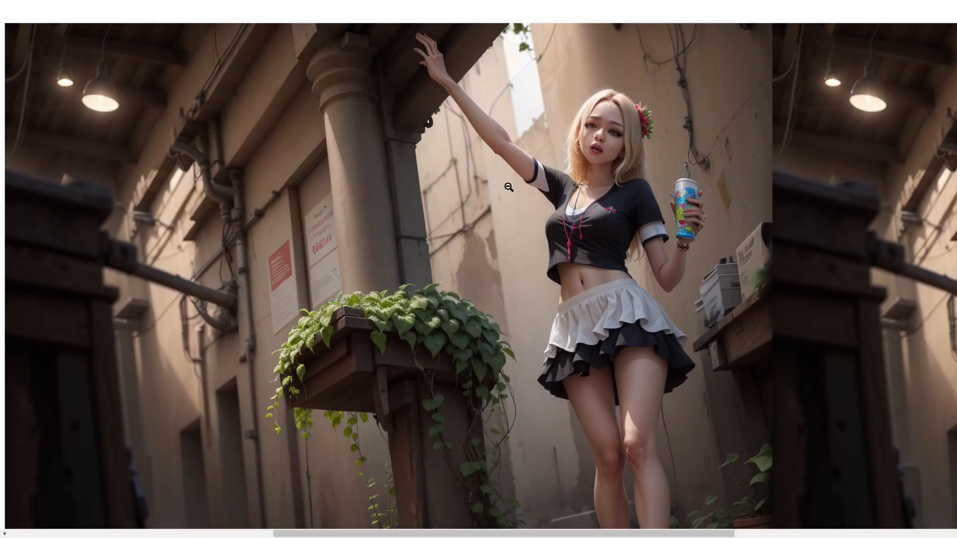
scroll(511, 192, "up", 3)
scroll(511, 193, "down", 12)
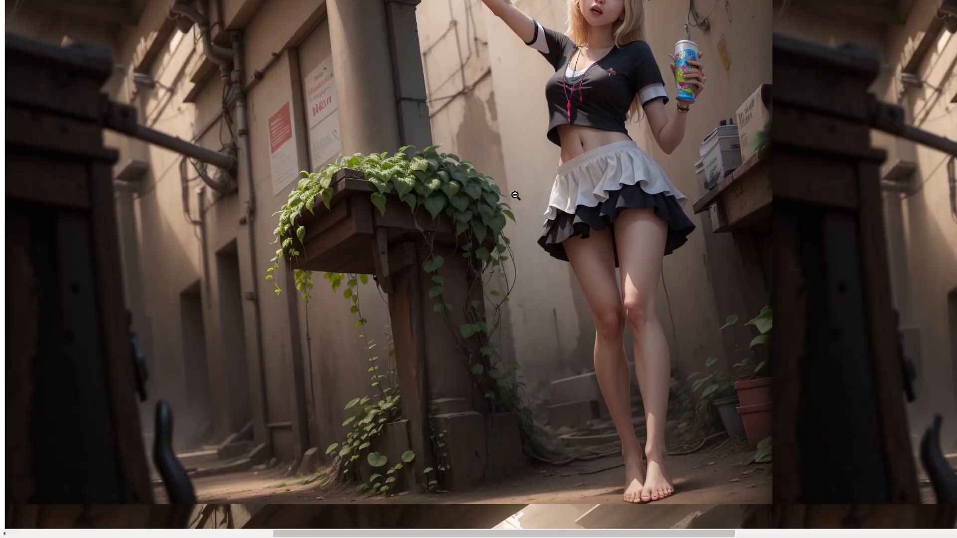
scroll(515, 198, "down", 10)
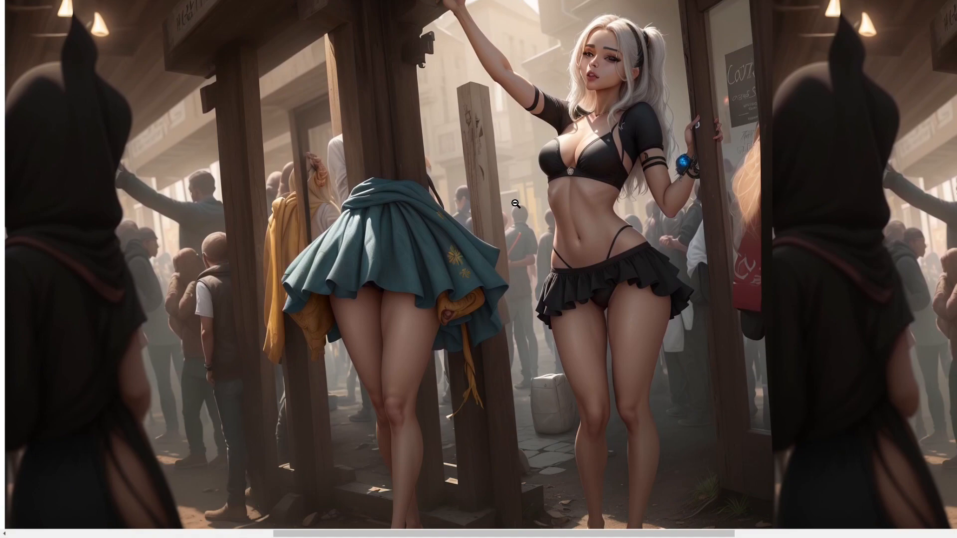
left_click(635, 197)
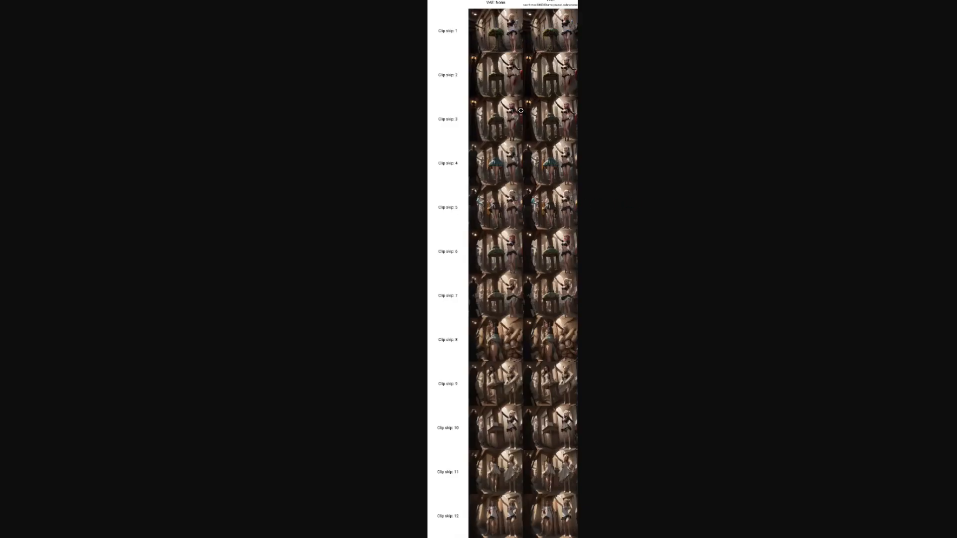
left_click(531, 359)
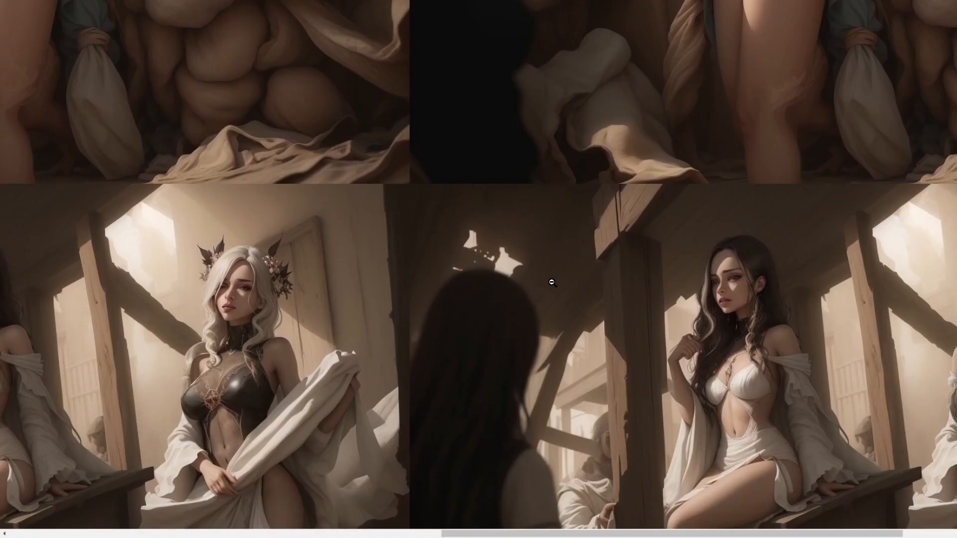
scroll(552, 283, "down", 5)
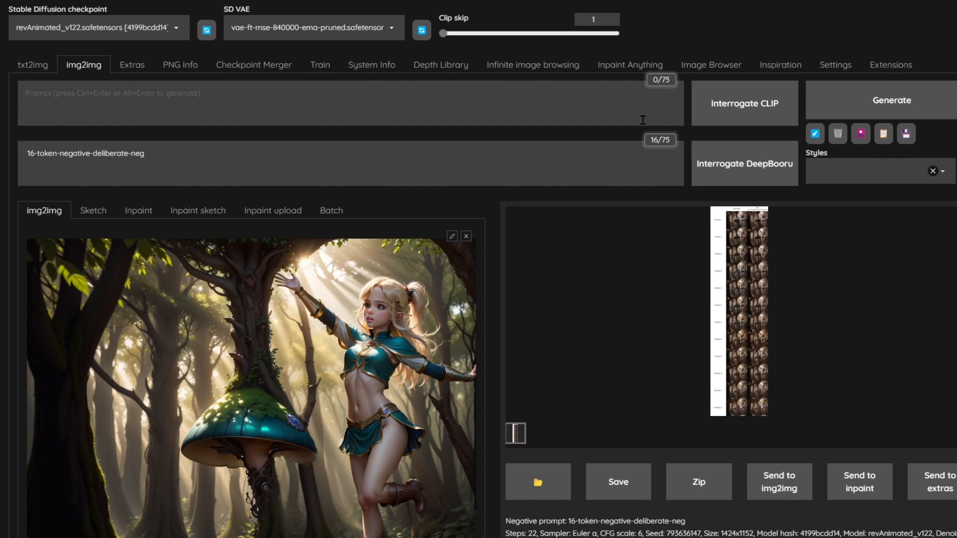
- Fill the prompt for the forest elf image with Interrogate CLIP and return to img2img
left_click(743, 118)
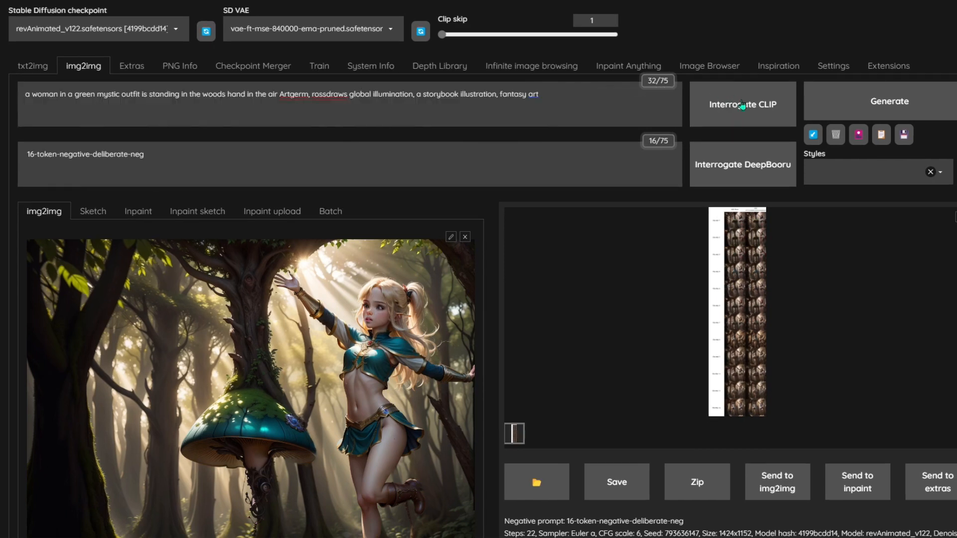
scroll(532, 307, "down", 2)
scroll(531, 305, "down", 8)
left_click(370, 65)
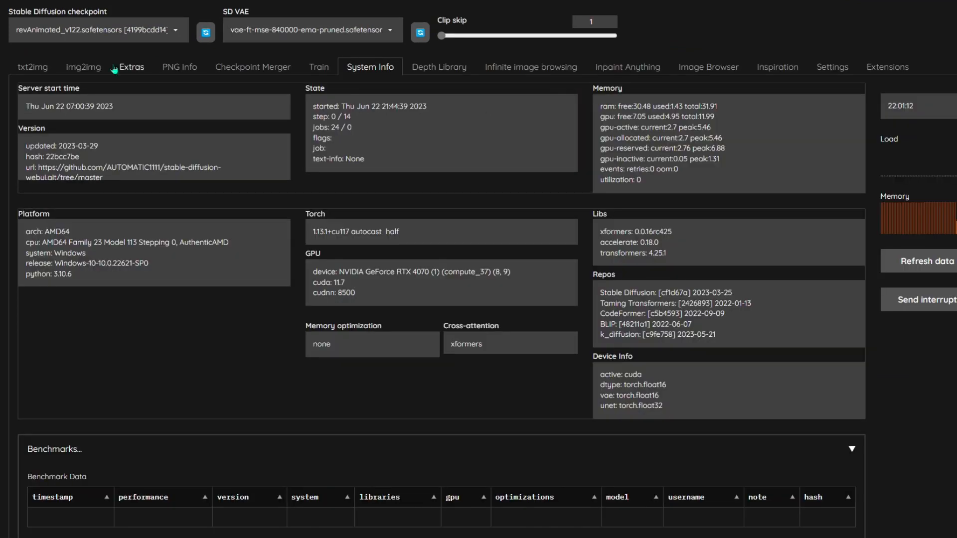
left_click(84, 68)
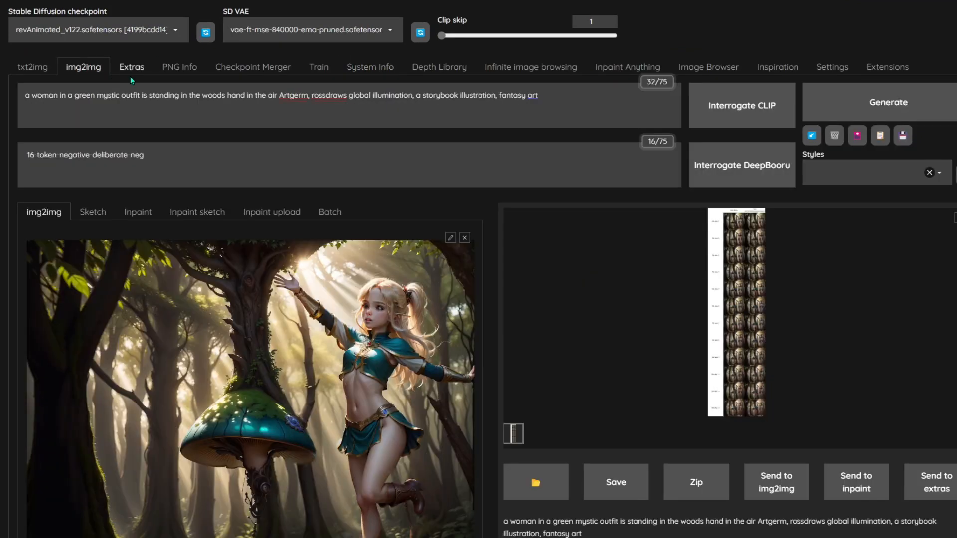
- Open the new grid in a new browser tab and compare the VAE columns zoomed in
left_click(740, 279)
right_click(482, 185)
left_click(572, 202)
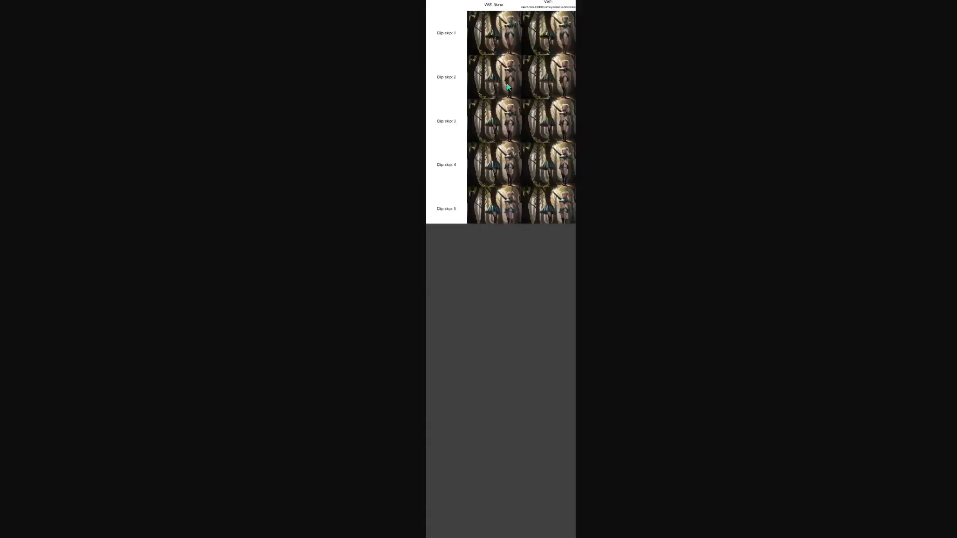
left_click(547, 105)
scroll(419, 271, "up", 3)
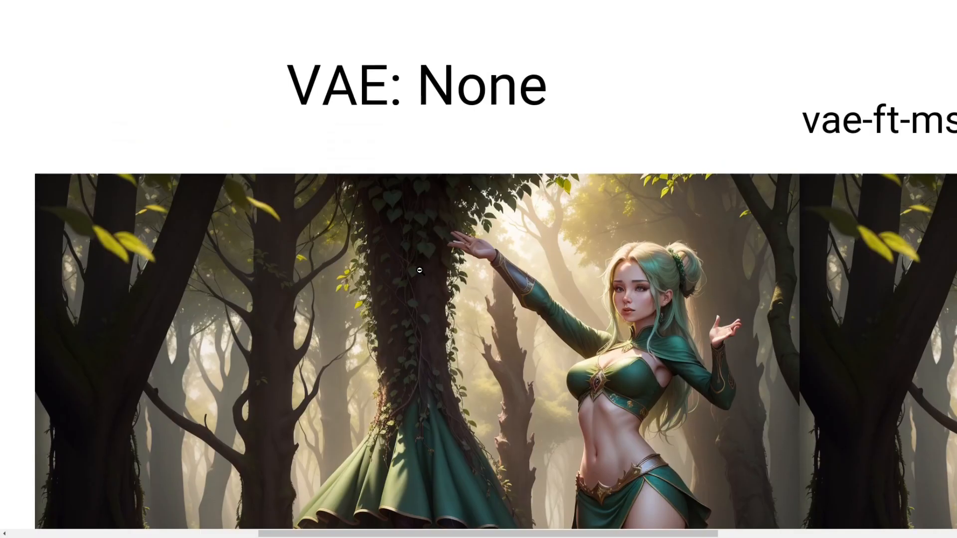
scroll(419, 270, "down", 5)
scroll(419, 270, "up", 6)
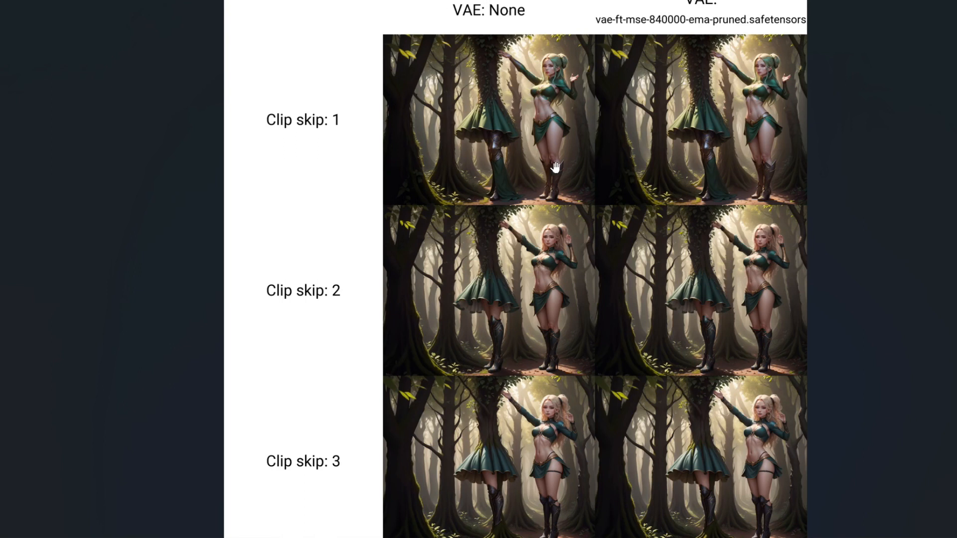
scroll(554, 167, "up", 6)
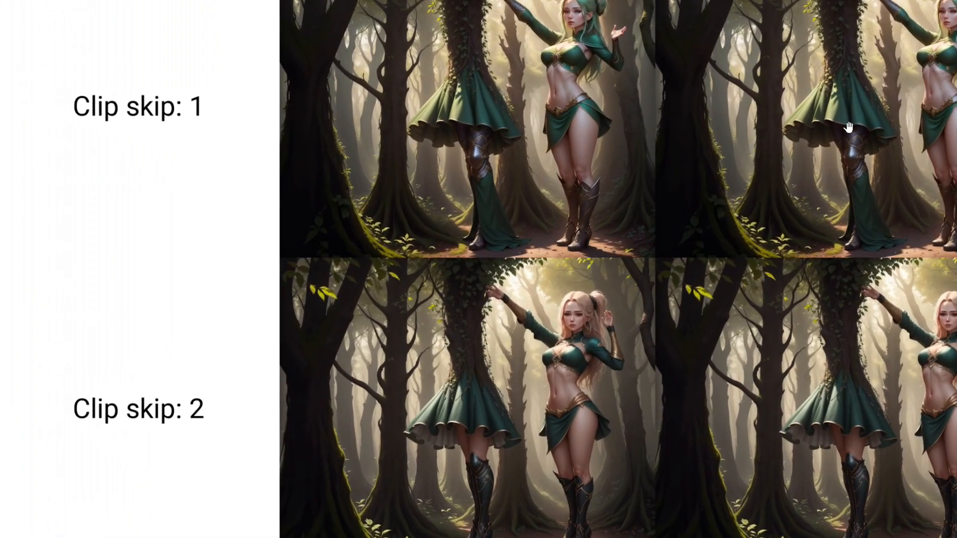